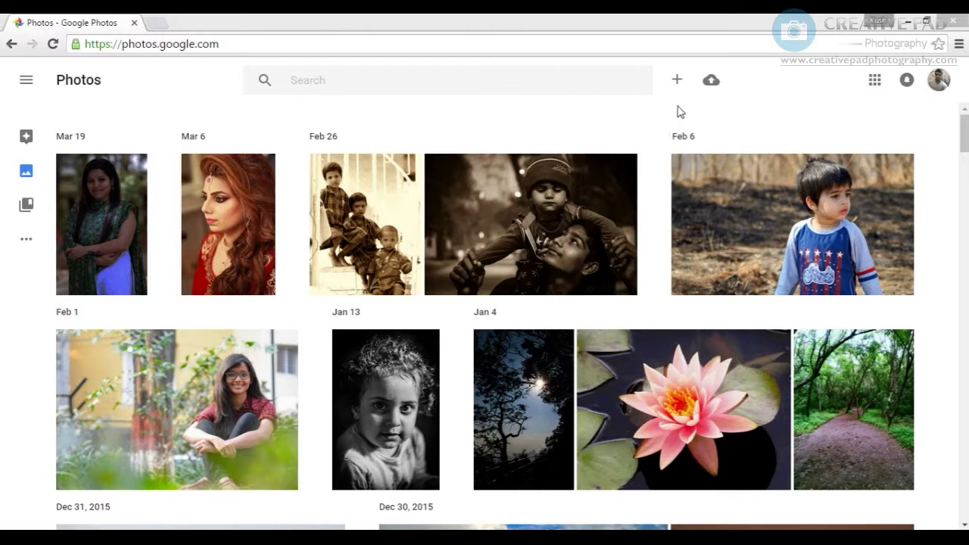
Step: Open the green bird photo from the Images for Editing album in the photo editor
{"action": "left_click", "coordinate": [712, 82]}
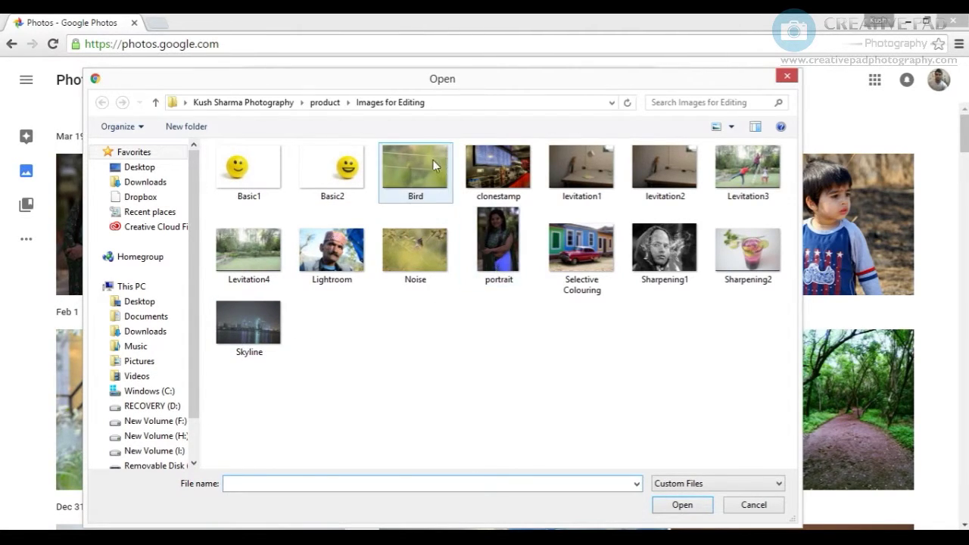
{"action": "left_click", "coordinate": [735, 511]}
{"action": "left_click", "coordinate": [28, 206]}
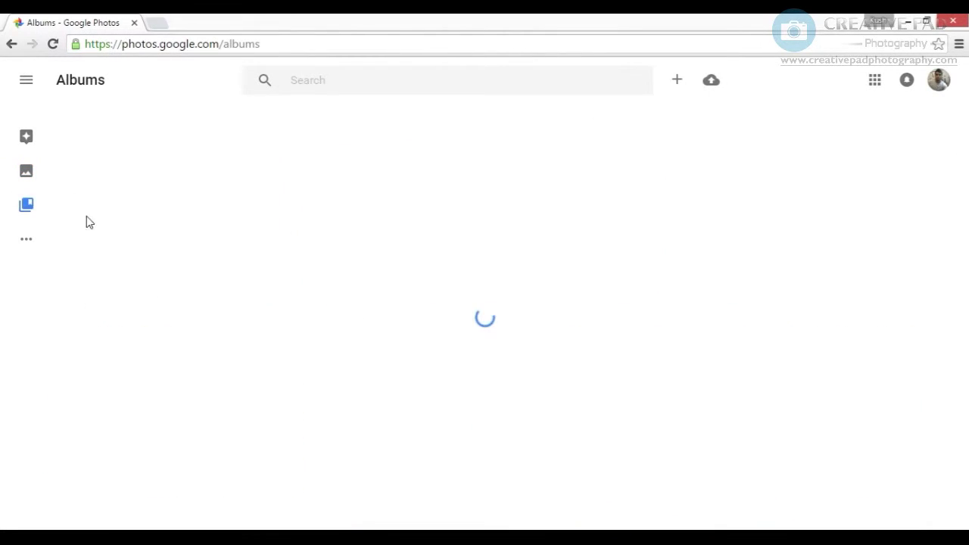
{"action": "left_click", "coordinate": [206, 387]}
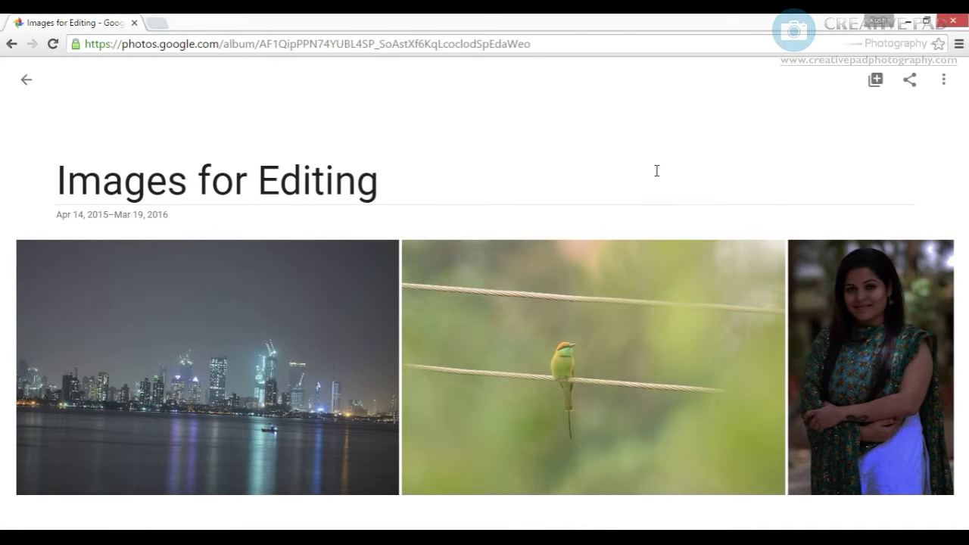
{"action": "left_click", "coordinate": [578, 360]}
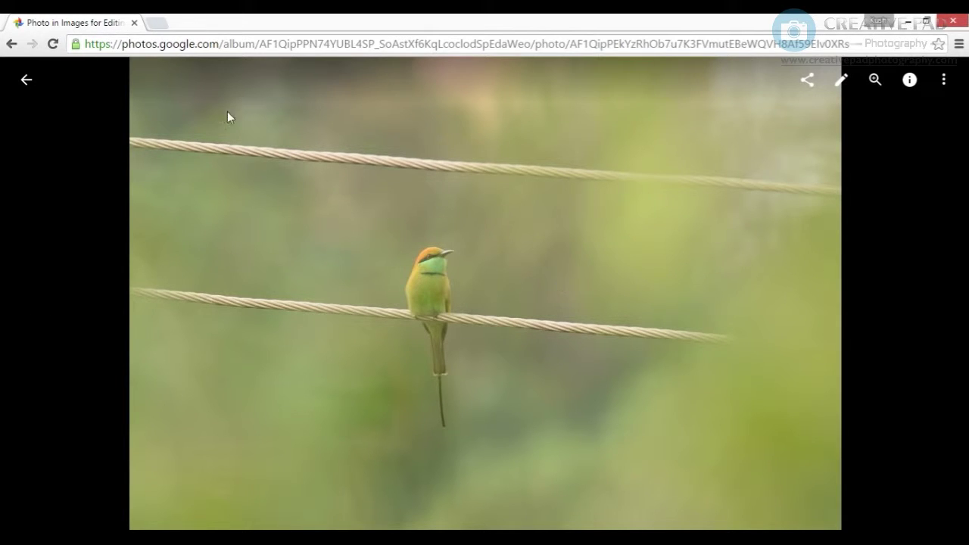
{"action": "left_click", "coordinate": [841, 82]}
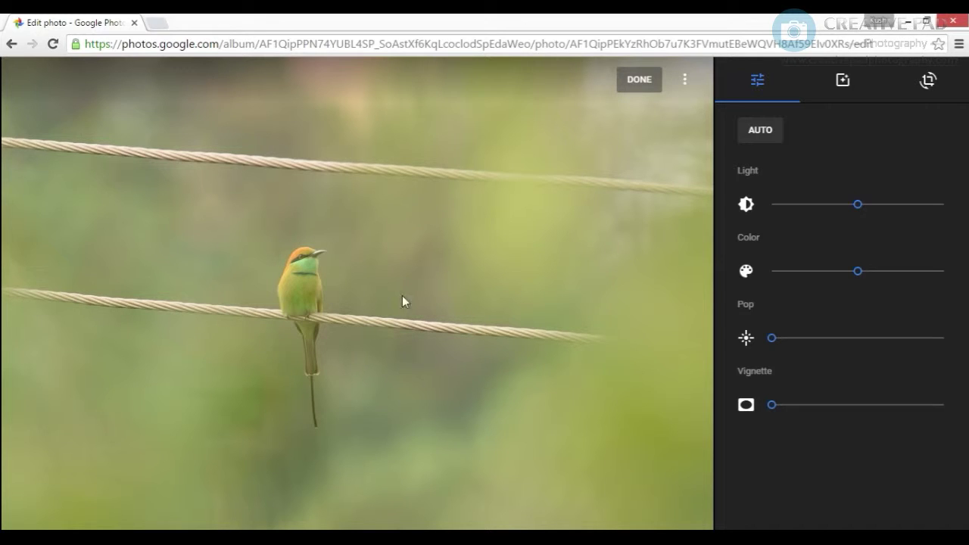
Step: Crop the photo to a narrow upright frame tightly around the bird and its tail, and apply the crop
{"action": "left_click", "coordinate": [929, 83]}
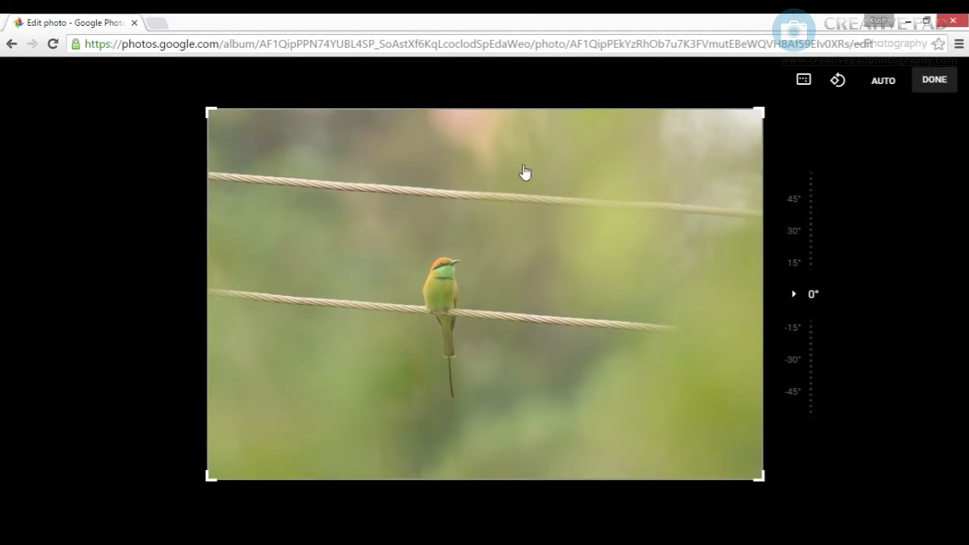
{"action": "left_click_drag", "start_coordinate": [202, 318], "coordinate": [374, 318]}
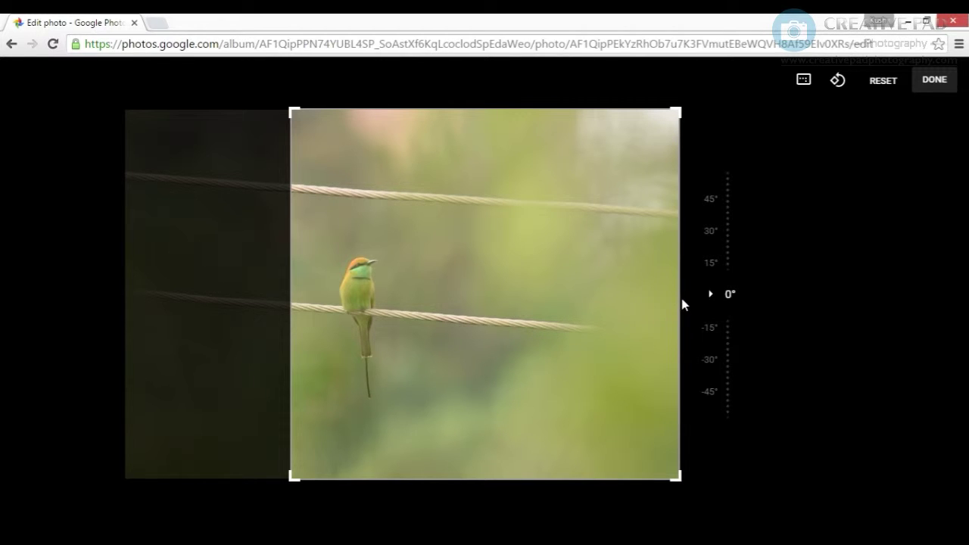
{"action": "left_click_drag", "start_coordinate": [678, 112], "coordinate": [481, 221]}
{"action": "left_click_drag", "start_coordinate": [629, 244], "coordinate": [512, 243]}
{"action": "left_click_drag", "start_coordinate": [396, 251], "coordinate": [447, 250]}
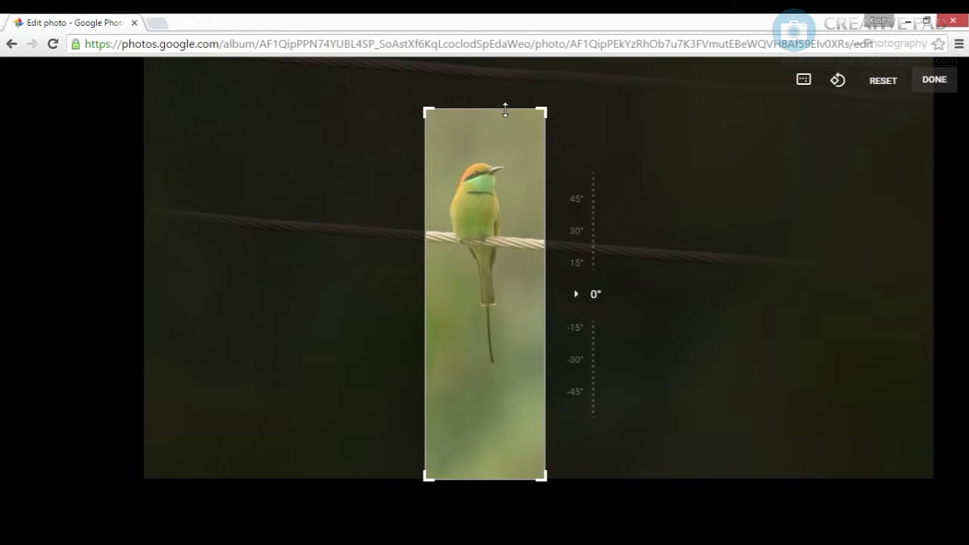
{"action": "left_click_drag", "start_coordinate": [505, 110], "coordinate": [497, 135]}
{"action": "left_click_drag", "start_coordinate": [473, 477], "coordinate": [491, 364]}
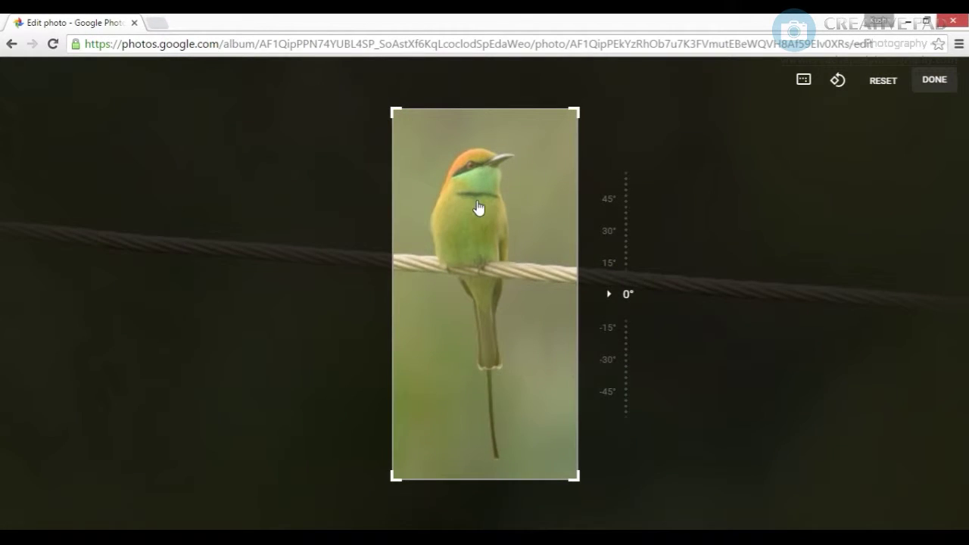
{"action": "left_click", "coordinate": [945, 84]}
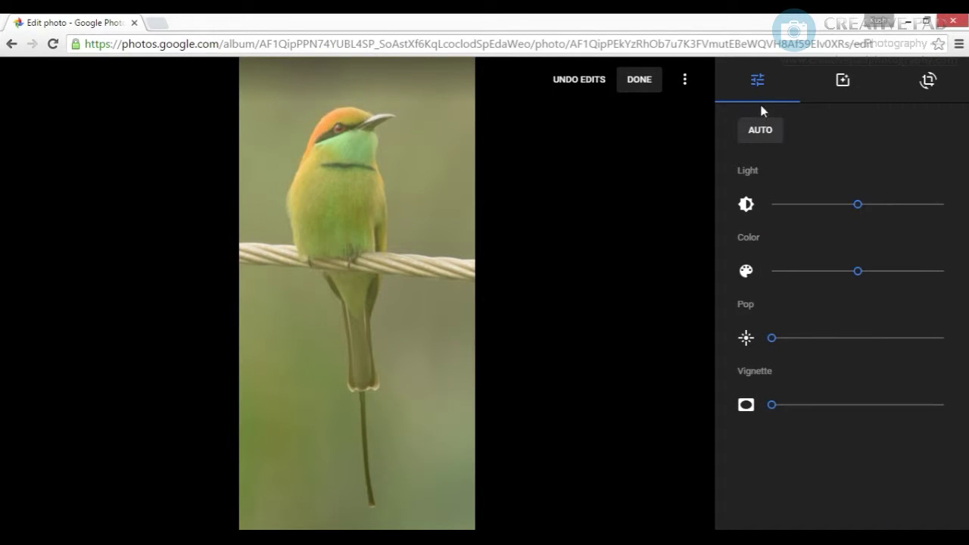
Step: Apply the automatic adjustment, fine-tune Light and Color to slightly below neutral, and compare with the original
{"action": "left_click", "coordinate": [759, 133]}
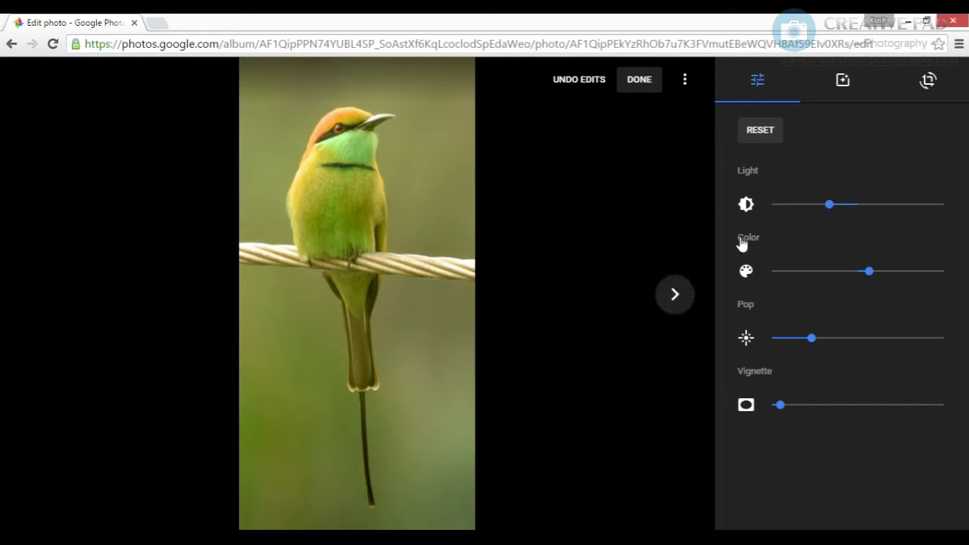
{"action": "left_click_drag", "start_coordinate": [831, 209], "coordinate": [839, 209]}
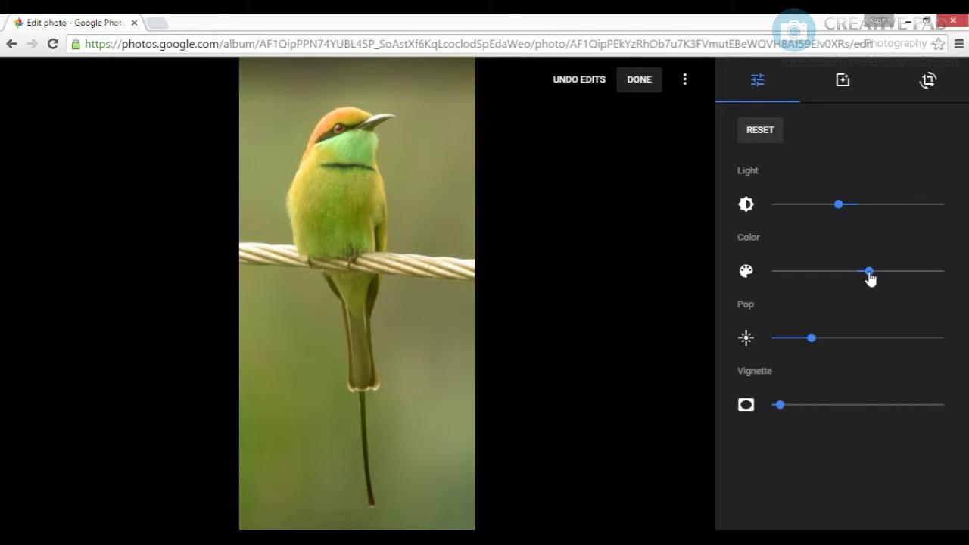
{"action": "left_click_drag", "start_coordinate": [870, 279], "coordinate": [847, 278]}
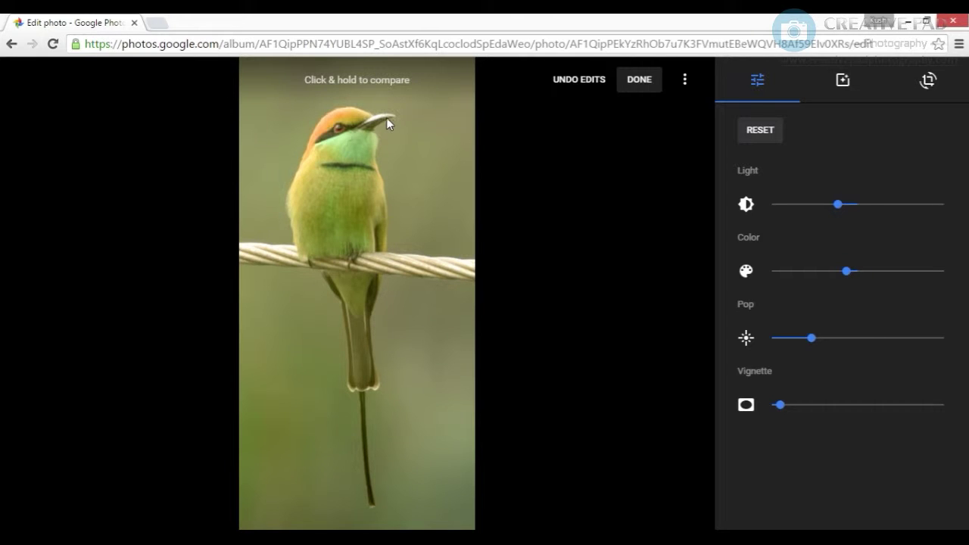
{"action": "left_click_drag", "start_coordinate": [377, 98], "coordinate": [377, 98]}
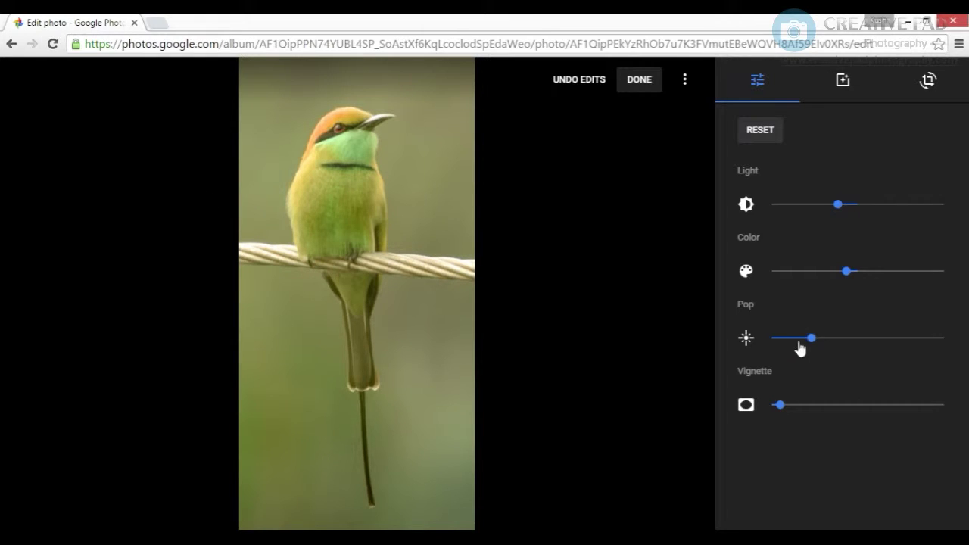
Step: Raise the bird photo's Pop to just past the middle of its range, check it against the original, and save the edits
{"action": "left_click_drag", "start_coordinate": [815, 344], "coordinate": [870, 342]}
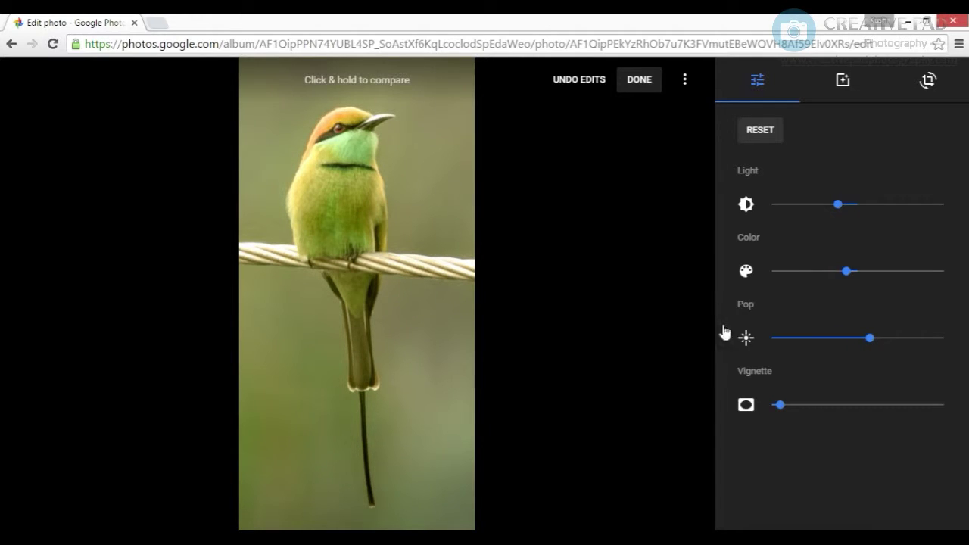
{"action": "mouse_move", "coordinate": [873, 346]}
{"action": "left_mouse_down"}
{"action": "mouse_move", "coordinate": [833, 349]}
{"action": "mouse_move", "coordinate": [886, 345]}
{"action": "mouse_move", "coordinate": [755, 340]}
{"action": "mouse_move", "coordinate": [872, 342]}
{"action": "left_mouse_up"}
{"action": "left_click", "coordinate": [389, 161]}
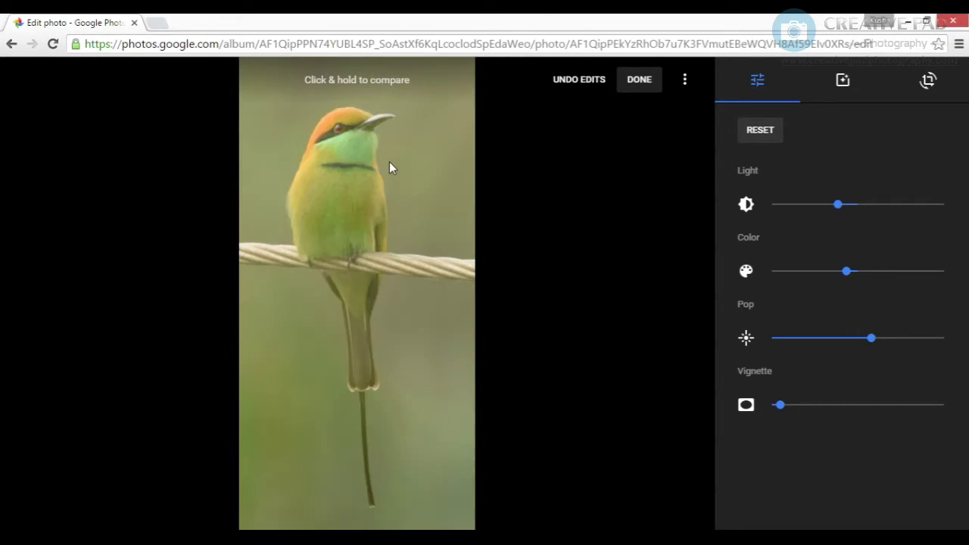
{"action": "left_click", "coordinate": [389, 162]}
{"action": "left_click", "coordinate": [389, 161]}
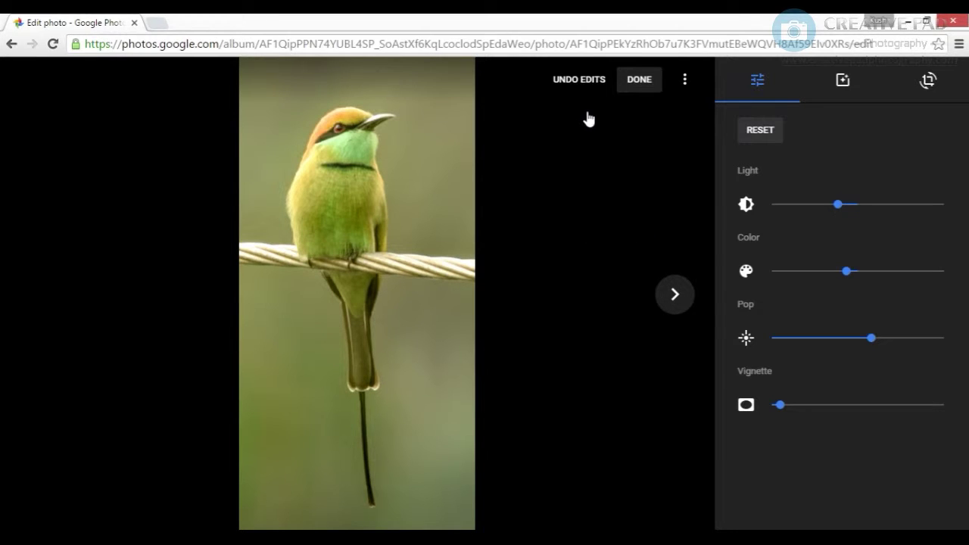
{"action": "left_click", "coordinate": [635, 85]}
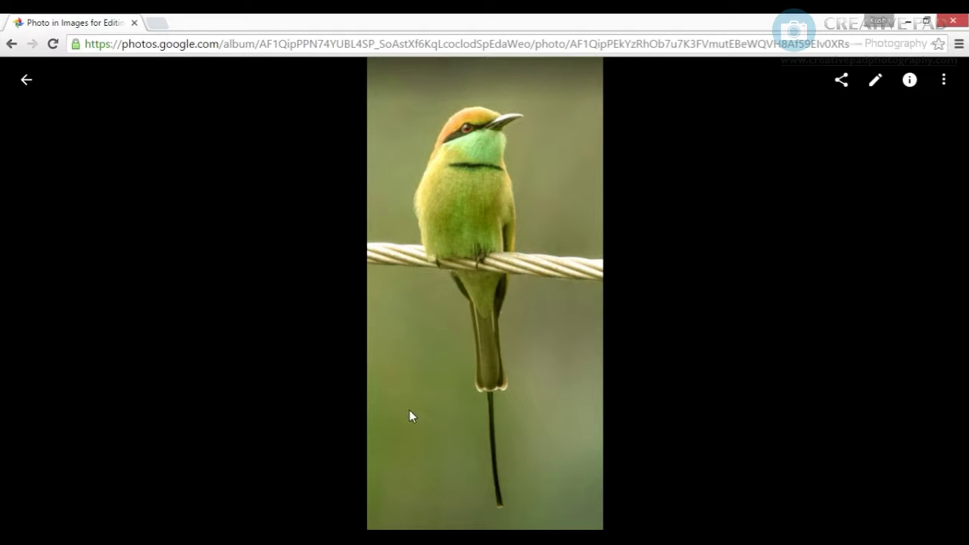
Step: Reopen the bird photo for editing and apply the Mimas filter with its strength reduced to about a quarter of the range
{"action": "left_click", "coordinate": [876, 82]}
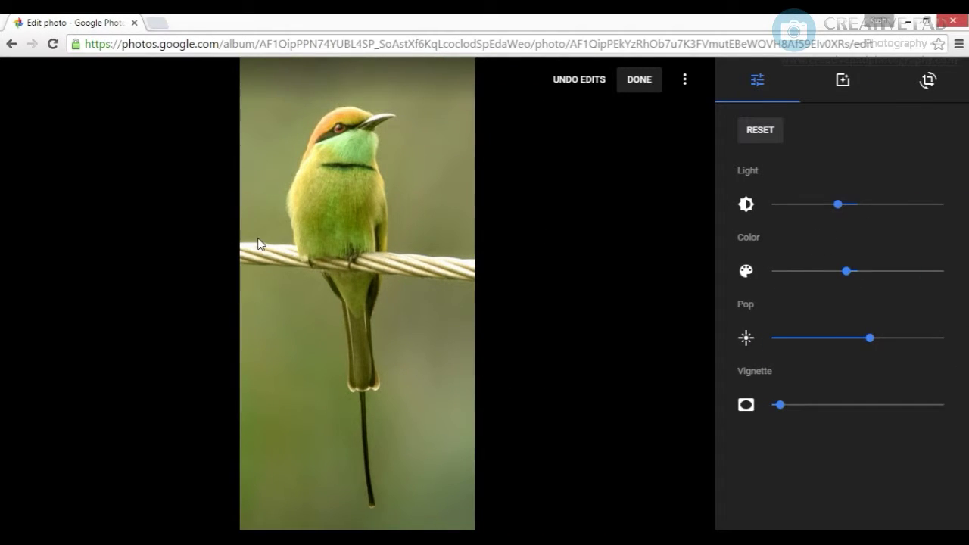
{"action": "left_click", "coordinate": [431, 142]}
{"action": "left_click", "coordinate": [432, 142]}
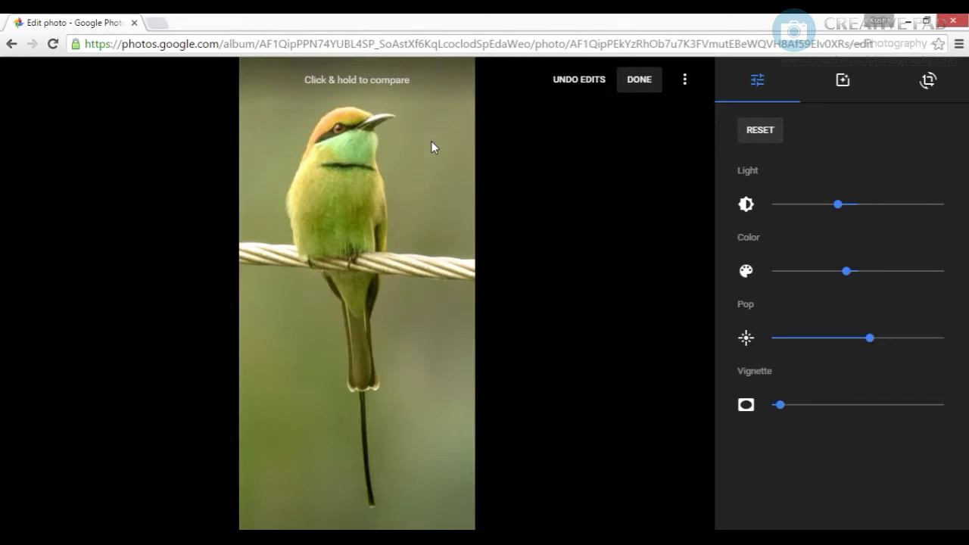
{"action": "left_click", "coordinate": [842, 82]}
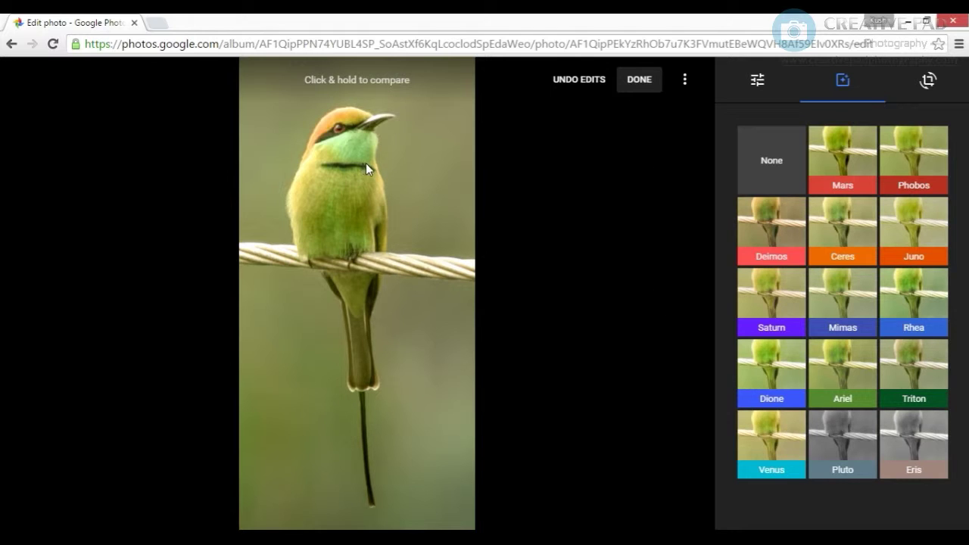
{"action": "left_click", "coordinate": [858, 306]}
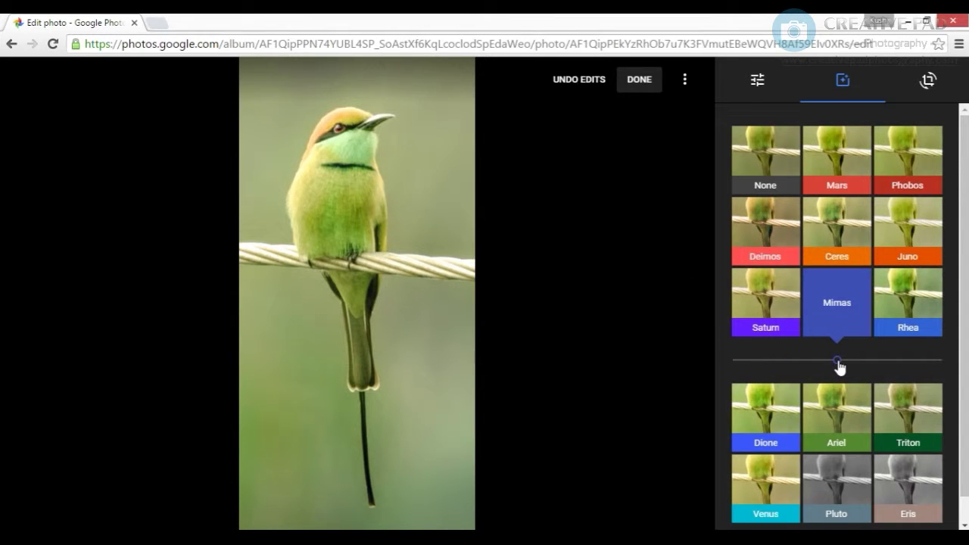
{"action": "left_click_drag", "start_coordinate": [839, 366], "coordinate": [784, 366]}
{"action": "left_click", "coordinate": [359, 237]}
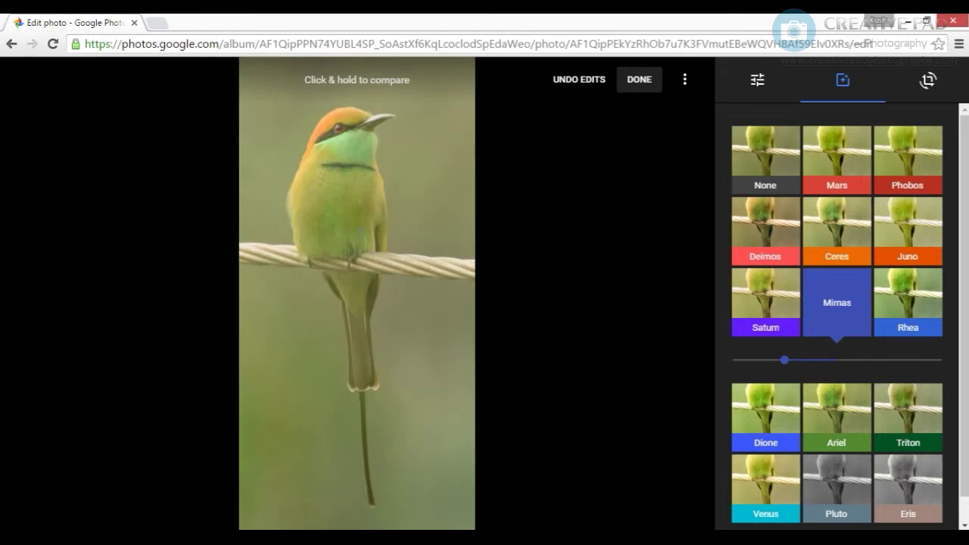
{"action": "left_click", "coordinate": [360, 234]}
{"action": "left_click", "coordinate": [360, 234]}
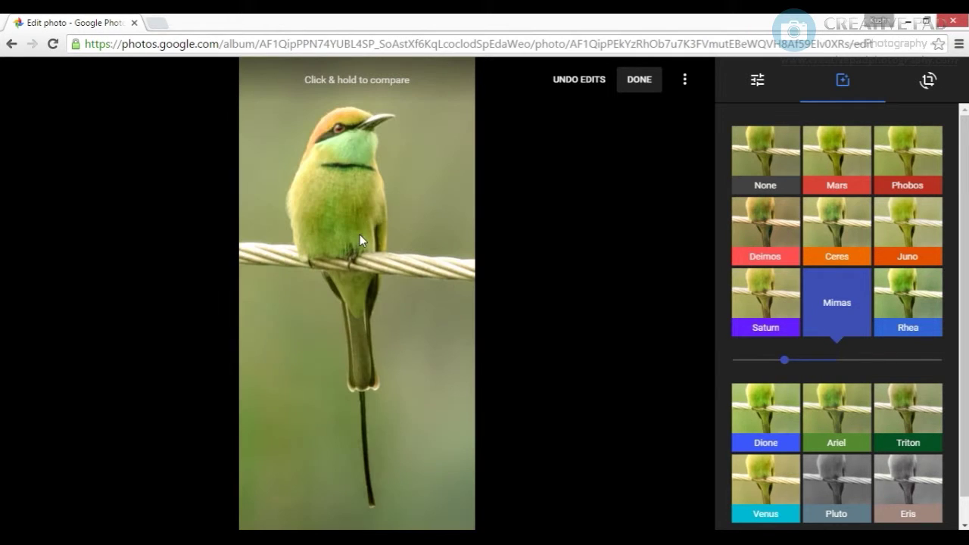
{"action": "mouse_move", "coordinate": [783, 362]}
{"action": "left_mouse_down"}
{"action": "mouse_move", "coordinate": [772, 366]}
{"action": "mouse_move", "coordinate": [789, 364]}
{"action": "mouse_move", "coordinate": [781, 364]}
{"action": "left_mouse_up"}
{"action": "left_click", "coordinate": [397, 236]}
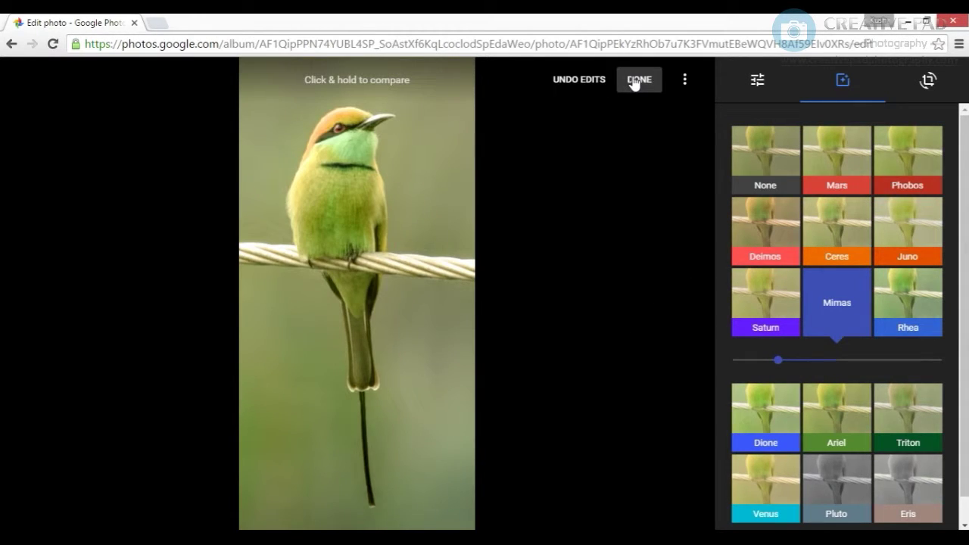
Step: Raise the bird photo's Color to slightly above neutral and compare it with the original
{"action": "left_click", "coordinate": [759, 81]}
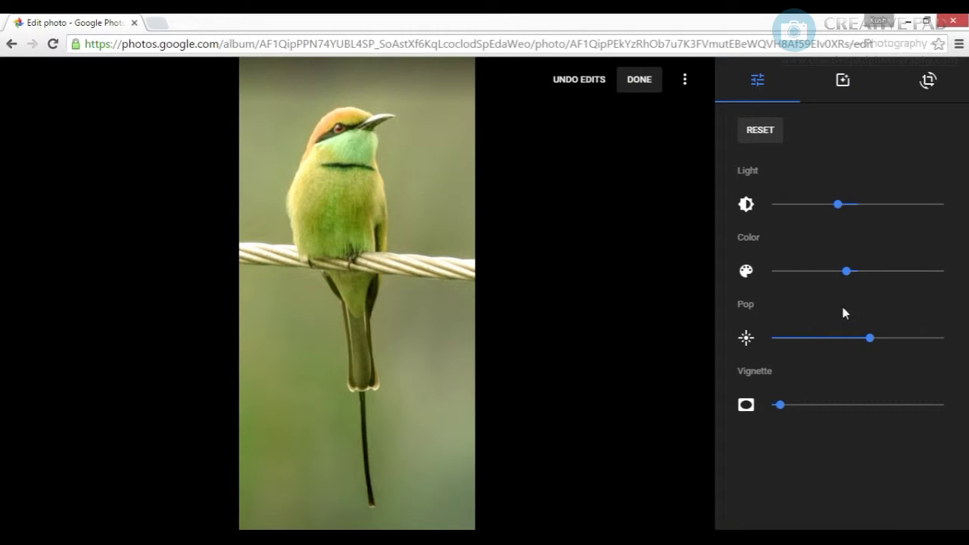
{"action": "left_click_drag", "start_coordinate": [850, 278], "coordinate": [876, 280]}
{"action": "left_click", "coordinate": [349, 259]}
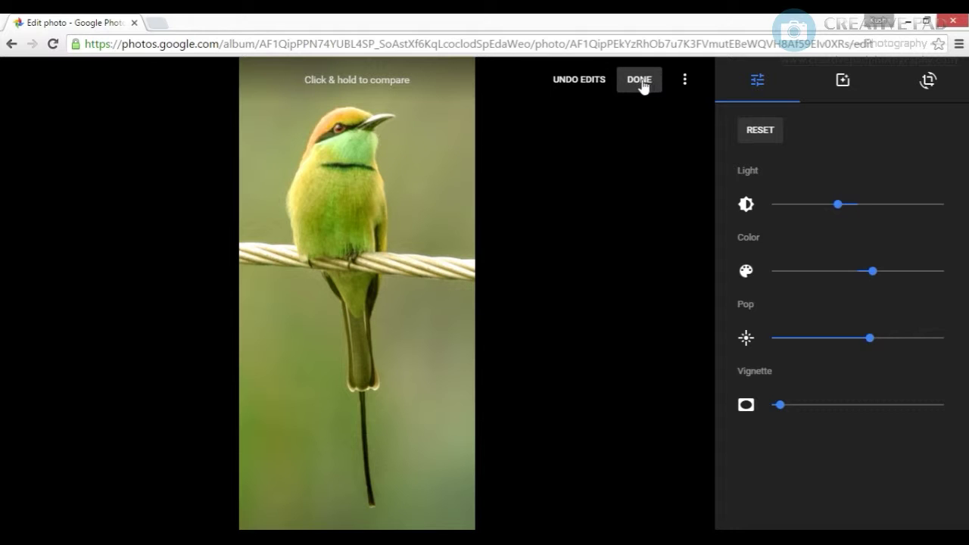
{"action": "left_click", "coordinate": [684, 80]}
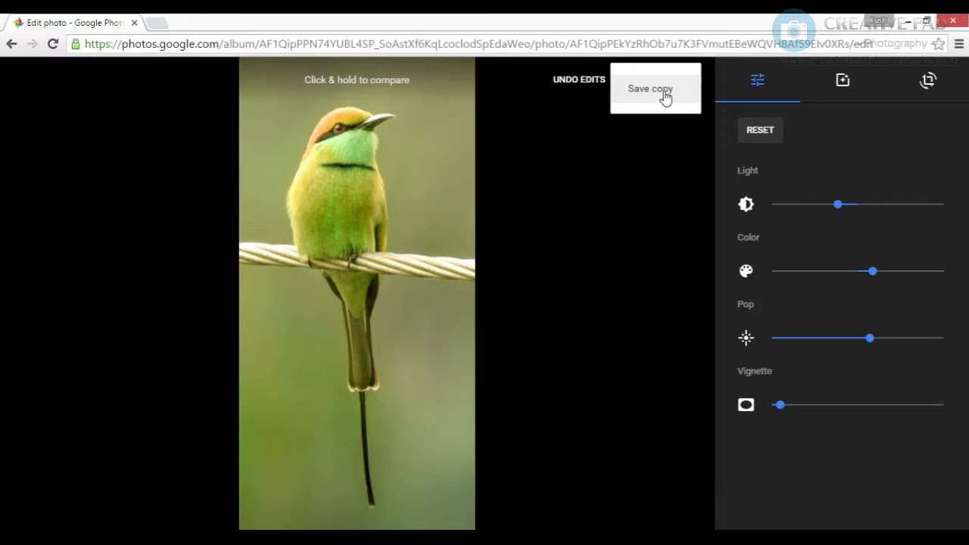
{"action": "left_click", "coordinate": [638, 225]}
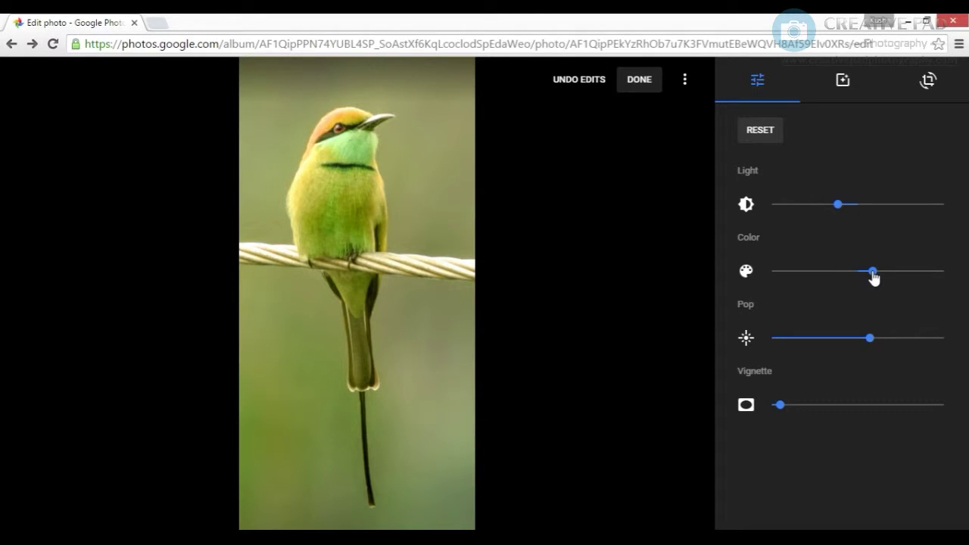
Step: Darken the bird photo by lowering Light to about a quarter of its range, set Color just below neutral, and save the edits
{"action": "left_click_drag", "start_coordinate": [874, 277], "coordinate": [743, 276]}
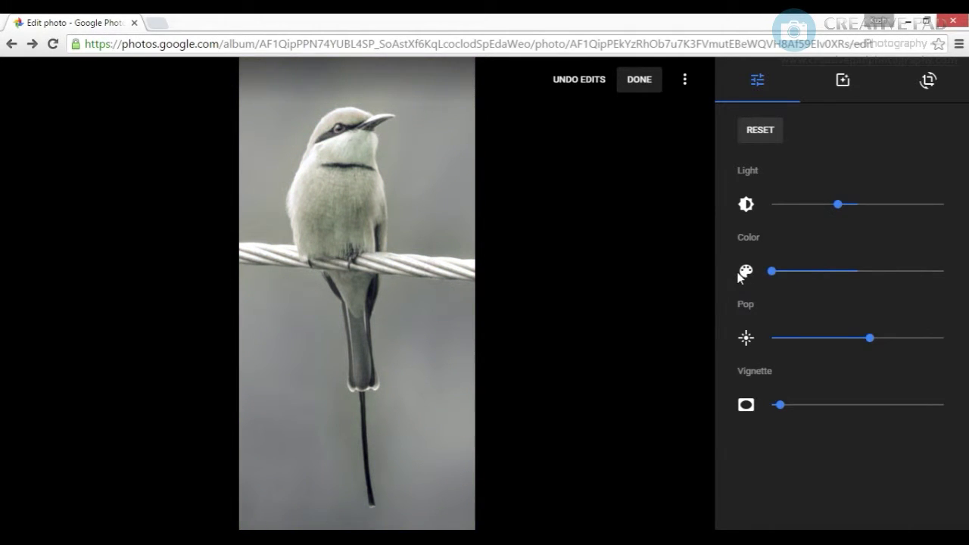
{"action": "left_click_drag", "start_coordinate": [842, 203], "coordinate": [814, 214]}
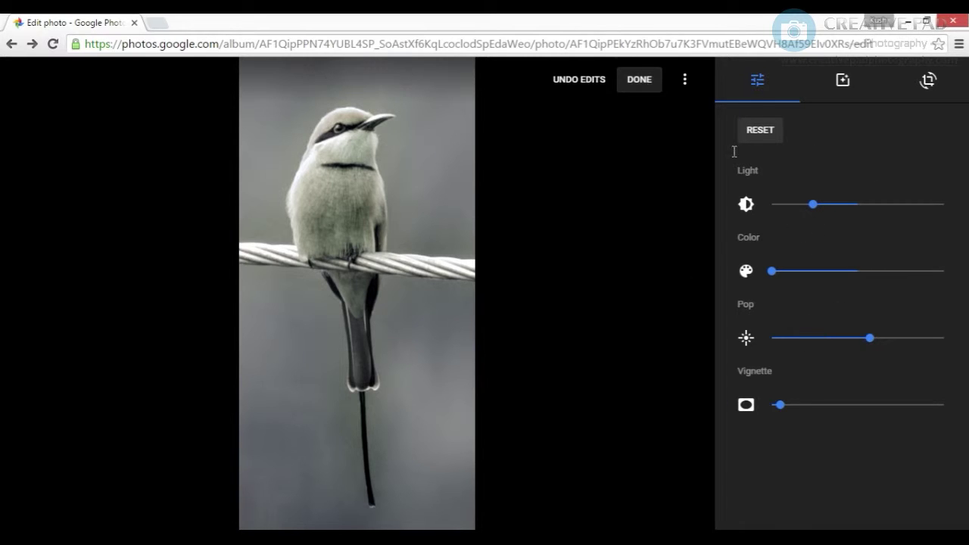
{"action": "left_click_drag", "start_coordinate": [775, 277], "coordinate": [843, 271]}
{"action": "left_click", "coordinate": [638, 81]}
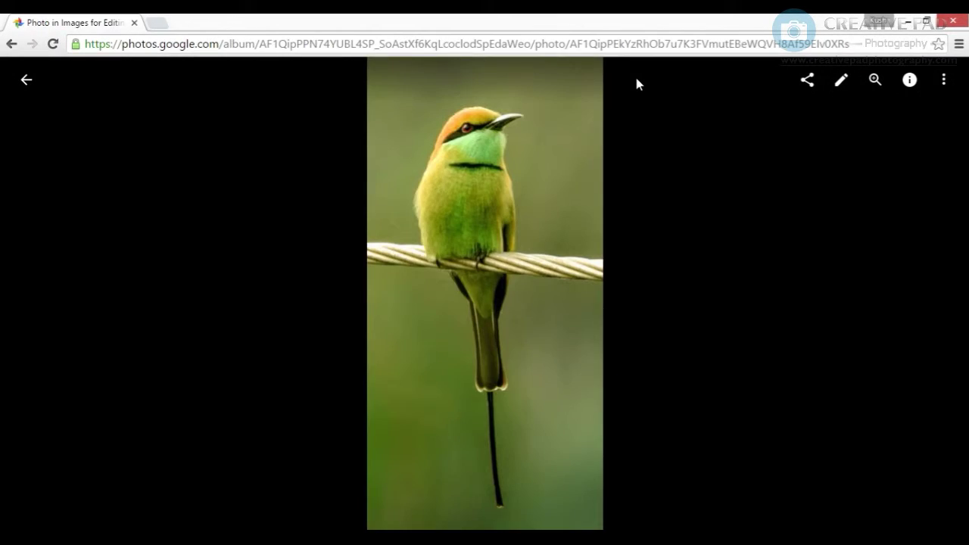
Step: Return to the album and open the night skyline photo for editing
{"action": "left_click", "coordinate": [28, 80]}
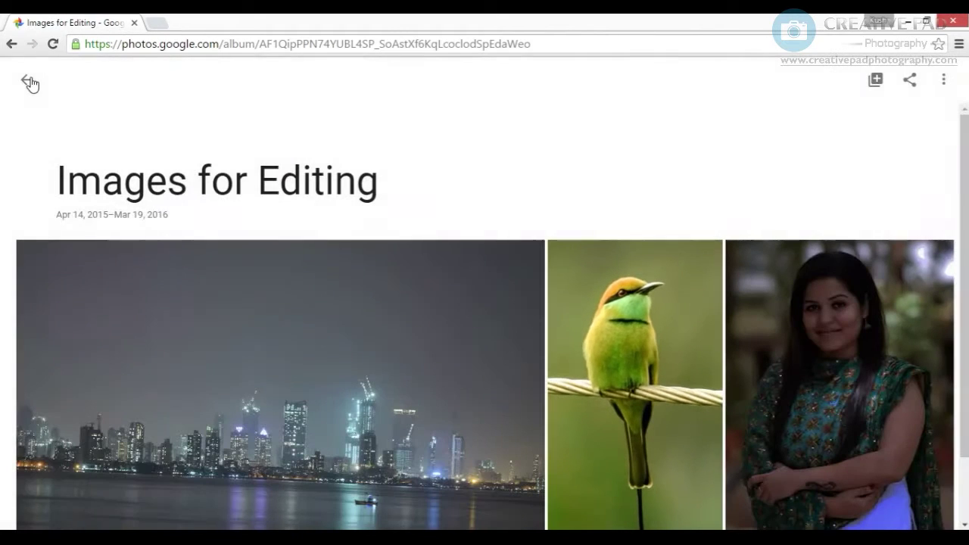
{"action": "left_click", "coordinate": [326, 368]}
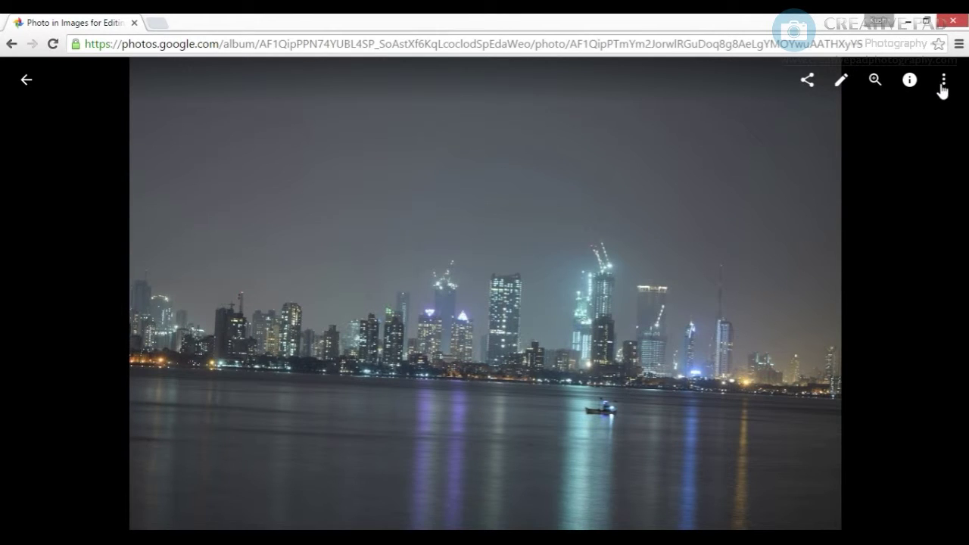
{"action": "left_click", "coordinate": [843, 80]}
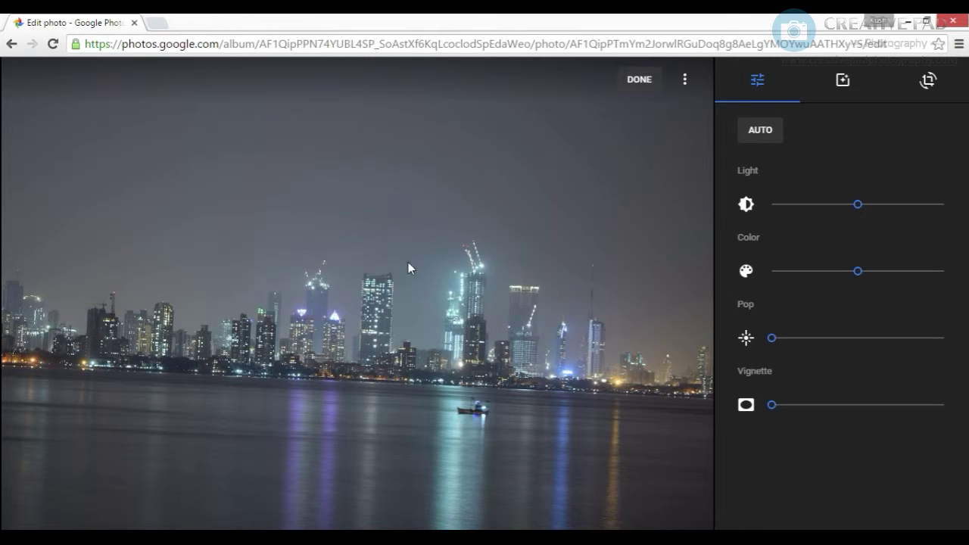
Step: Auto-adjust the night skyline photo and straighten its horizon by rotating it to -3°
{"action": "left_click", "coordinate": [757, 134]}
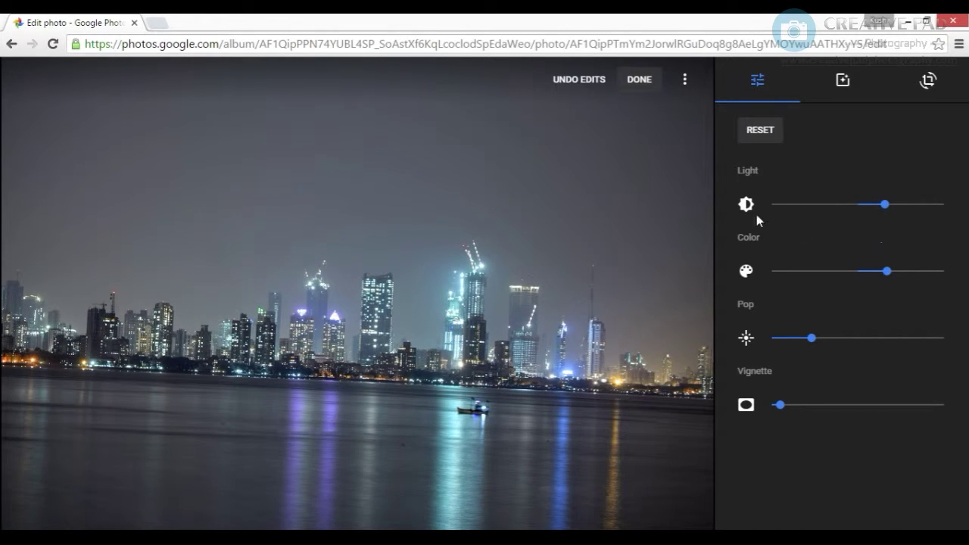
{"action": "left_click", "coordinate": [928, 82]}
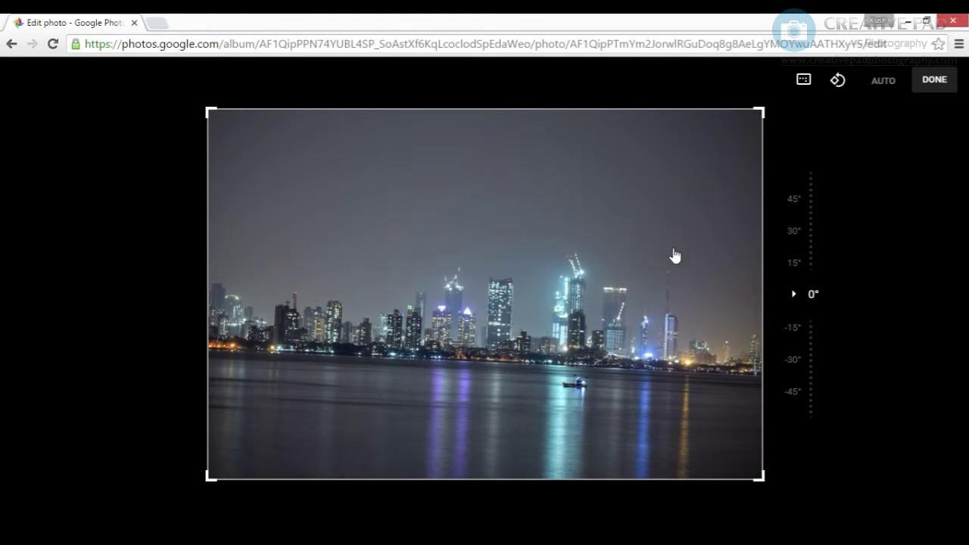
{"action": "left_click_drag", "start_coordinate": [727, 221], "coordinate": [725, 205]}
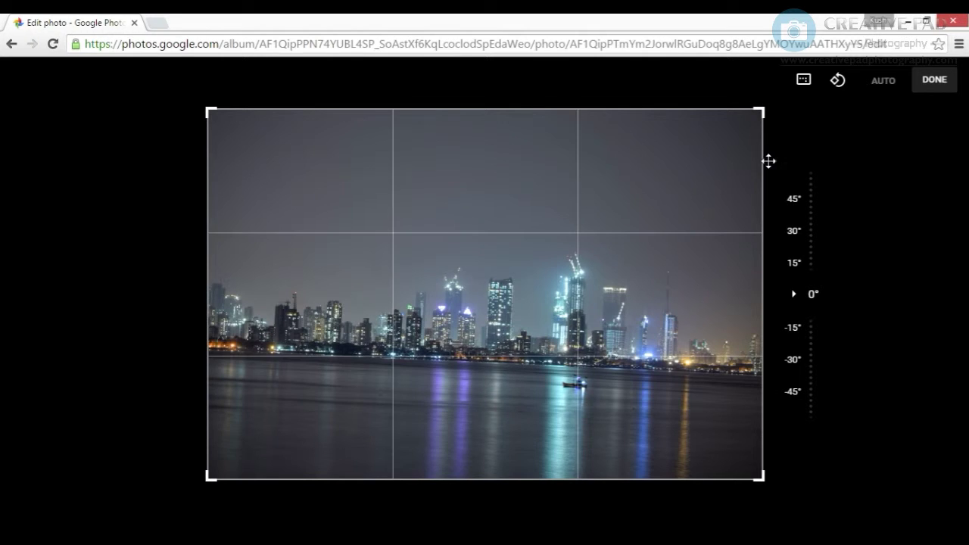
{"action": "left_click_drag", "start_coordinate": [793, 255], "coordinate": [723, 323]}
{"action": "mouse_move", "coordinate": [824, 277]}
{"action": "left_mouse_down"}
{"action": "mouse_move", "coordinate": [809, 286]}
{"action": "mouse_move", "coordinate": [795, 253]}
{"action": "mouse_move", "coordinate": [812, 296]}
{"action": "mouse_move", "coordinate": [810, 261]}
{"action": "mouse_move", "coordinate": [812, 271]}
{"action": "left_mouse_up"}
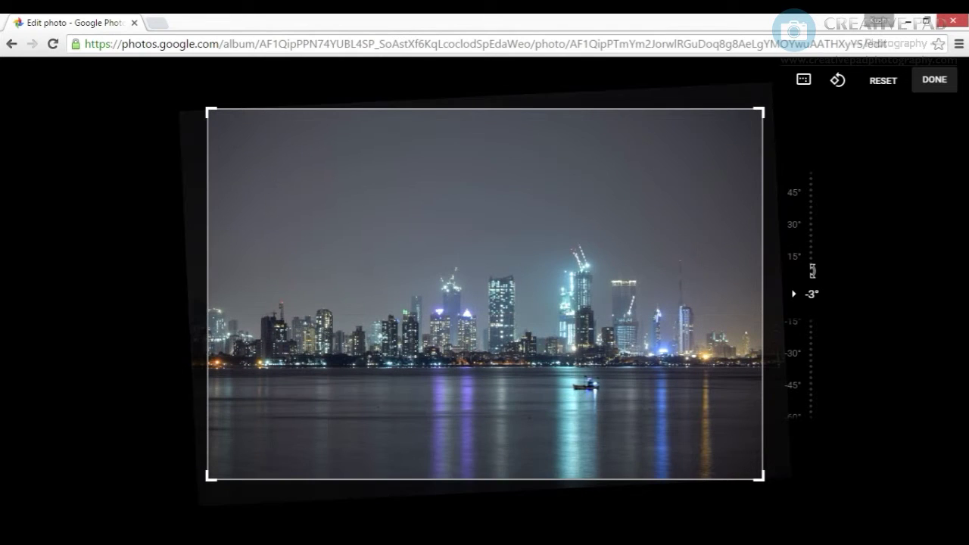
{"action": "left_click", "coordinate": [926, 89]}
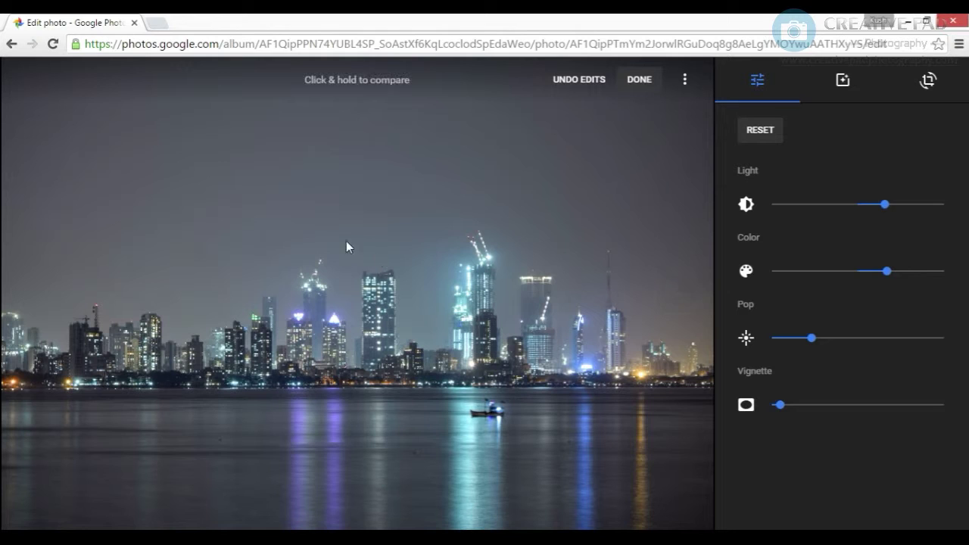
Step: Lower the skyline photo's Light to about 30% of its range, try several filters and apply Triton
{"action": "left_click_drag", "start_coordinate": [884, 206], "coordinate": [825, 215]}
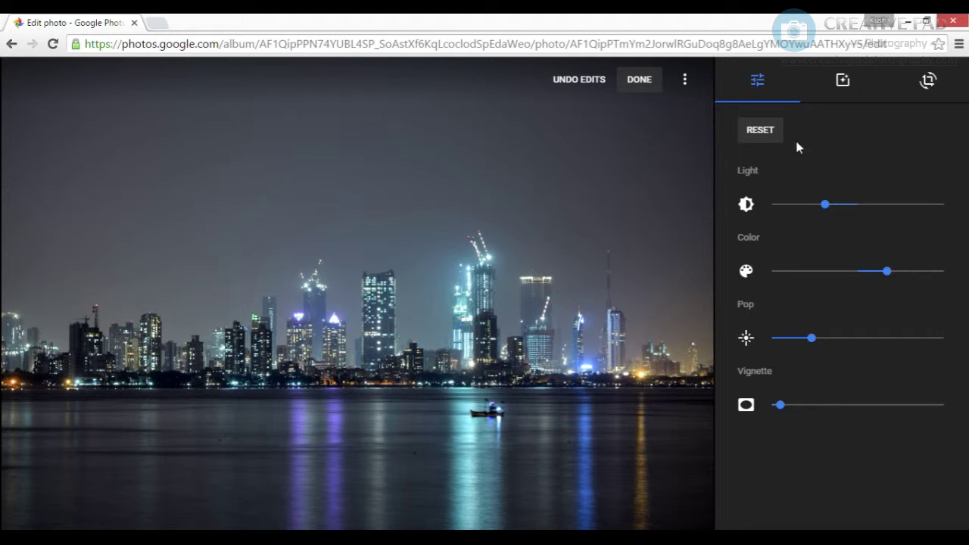
{"action": "left_click", "coordinate": [843, 81]}
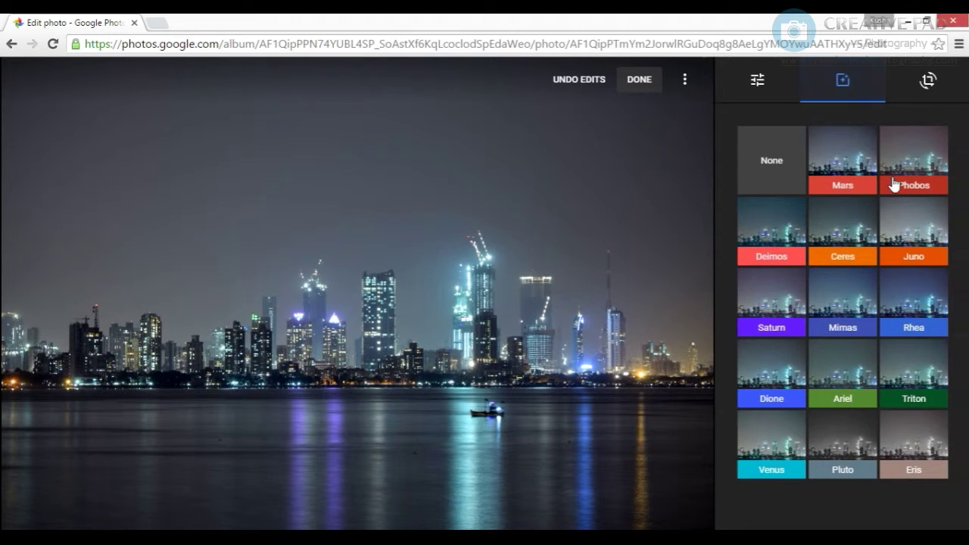
{"action": "left_click", "coordinate": [910, 241]}
{"action": "left_click", "coordinate": [837, 231]}
{"action": "left_click", "coordinate": [765, 231]}
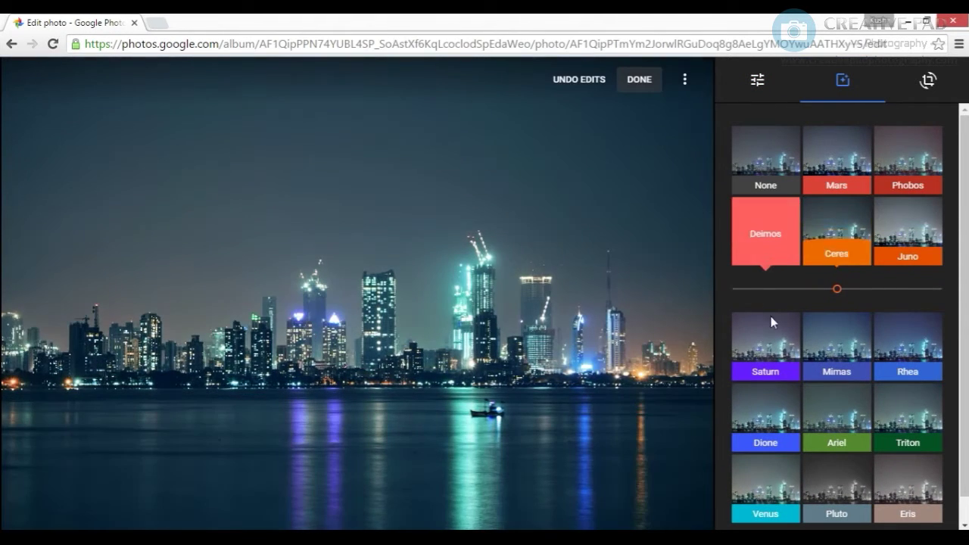
{"action": "left_click", "coordinate": [774, 337]}
{"action": "left_click", "coordinate": [861, 342]}
{"action": "left_click", "coordinate": [914, 395]}
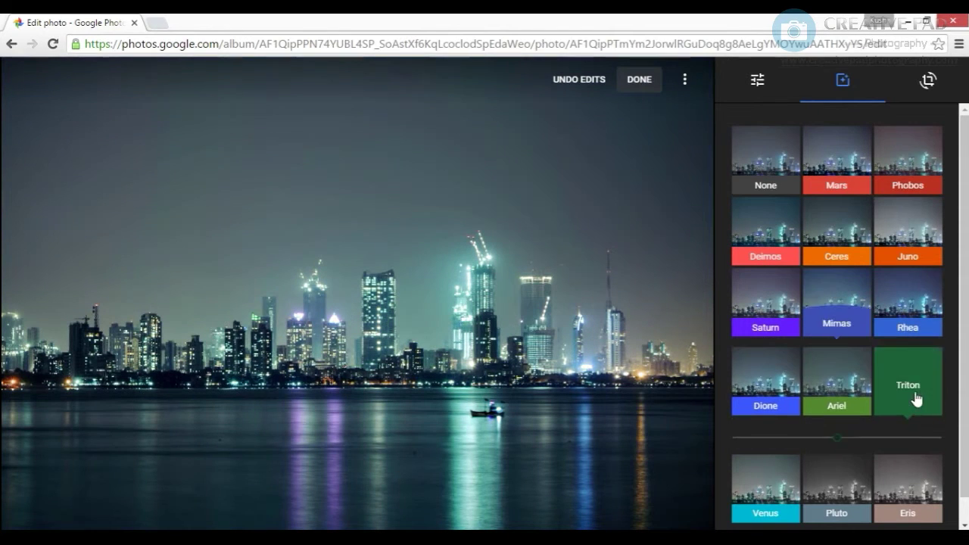
Step: Save the skyline edits, return to the album and open the portrait of the woman in the green outfit for editing
{"action": "left_click", "coordinate": [638, 79]}
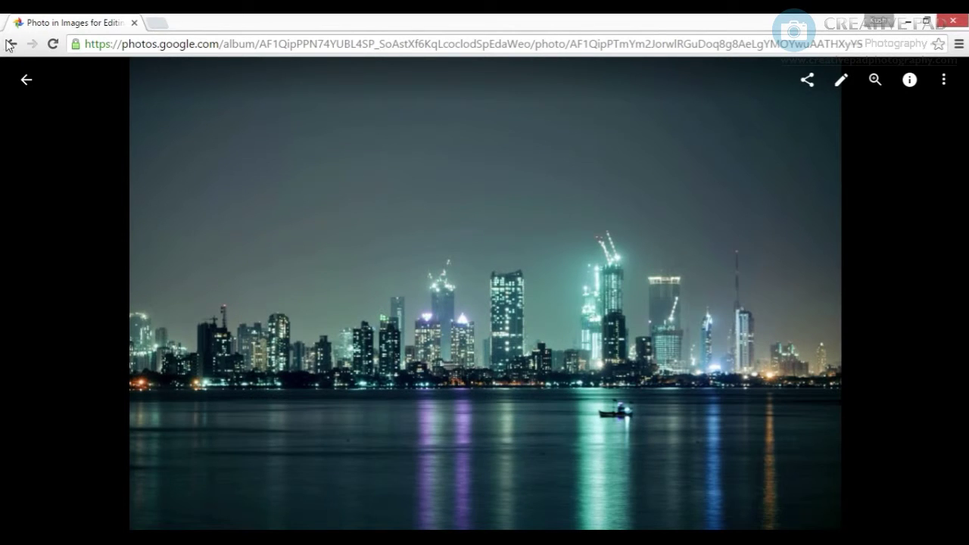
{"action": "left_click", "coordinate": [27, 80]}
{"action": "left_click", "coordinate": [862, 352]}
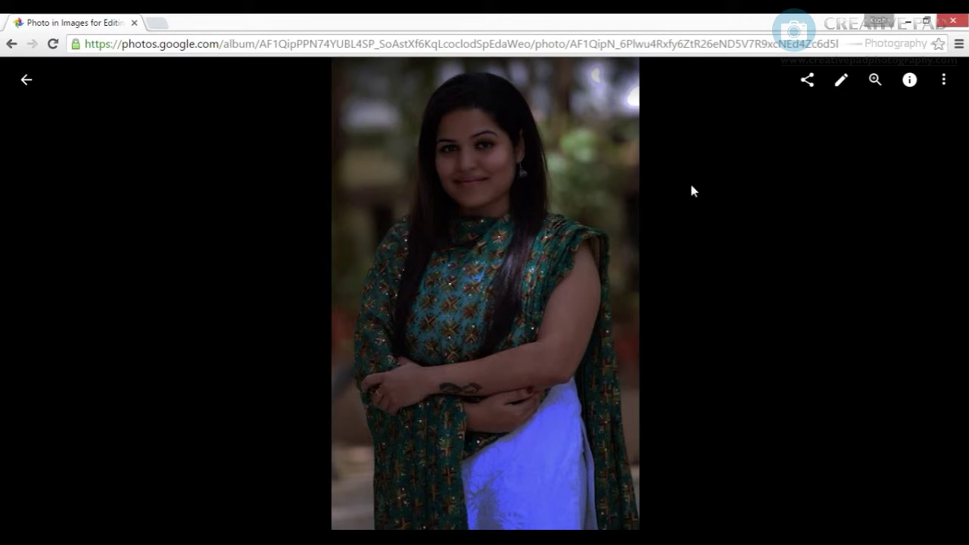
{"action": "left_click", "coordinate": [841, 82]}
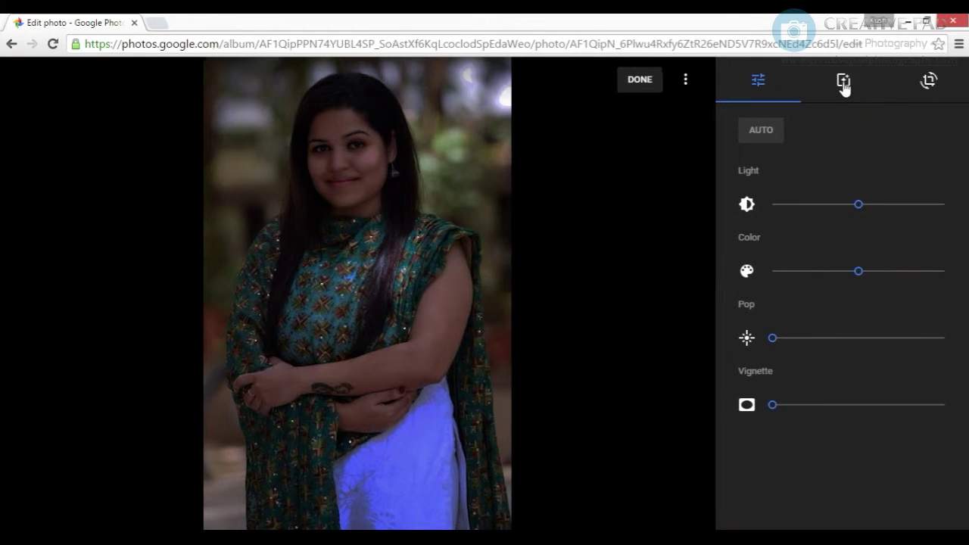
Step: Auto-adjust the portrait, then set Light to about 80%, Color to about 75% and Pop to about 55% of their ranges
{"action": "left_click", "coordinate": [757, 132]}
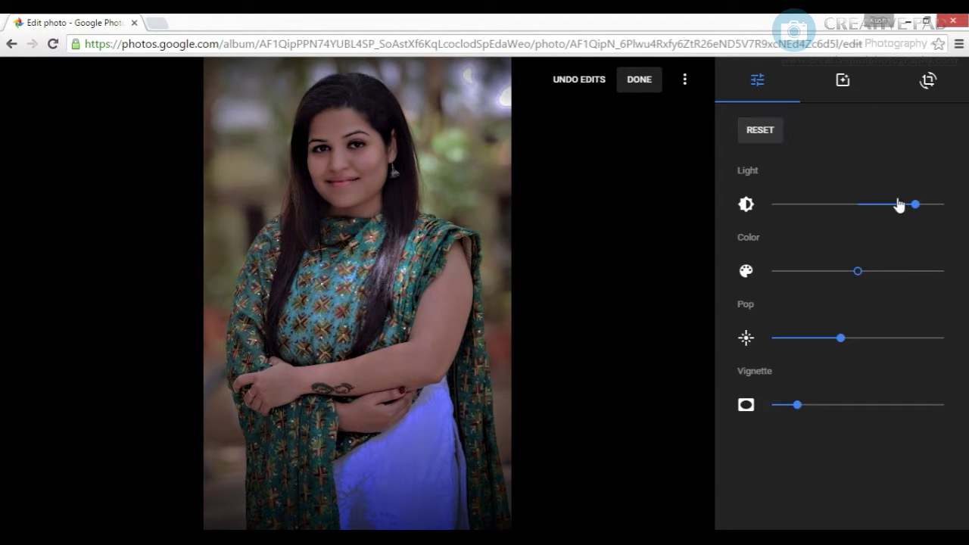
{"action": "mouse_move", "coordinate": [917, 206]}
{"action": "left_mouse_down"}
{"action": "mouse_move", "coordinate": [897, 208]}
{"action": "mouse_move", "coordinate": [911, 214]}
{"action": "left_mouse_up"}
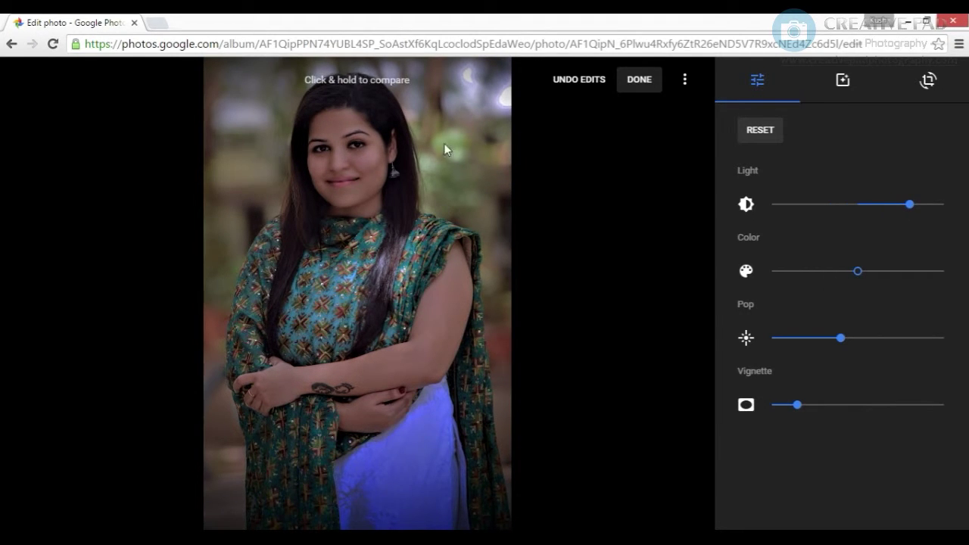
{"action": "left_click_drag", "start_coordinate": [860, 277], "coordinate": [904, 284]}
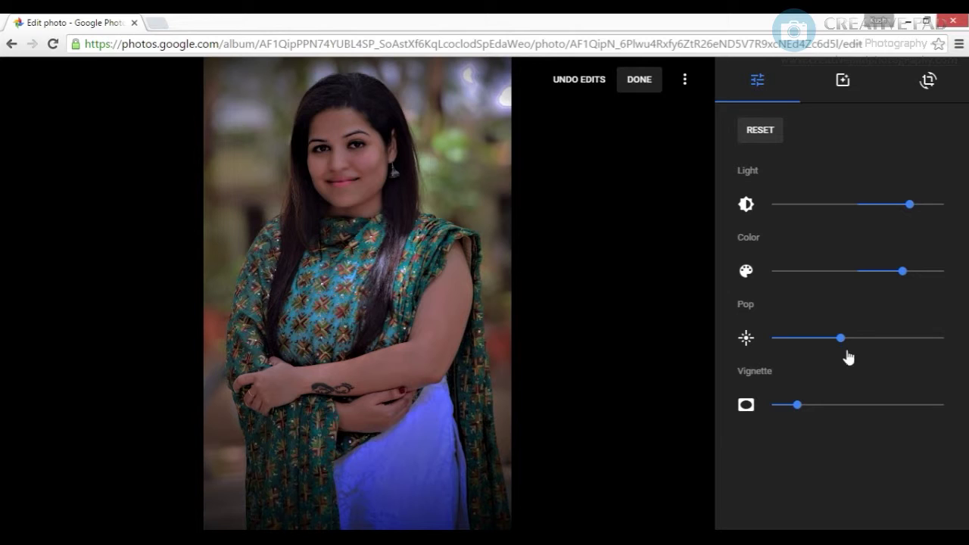
{"action": "left_click_drag", "start_coordinate": [843, 345], "coordinate": [863, 344]}
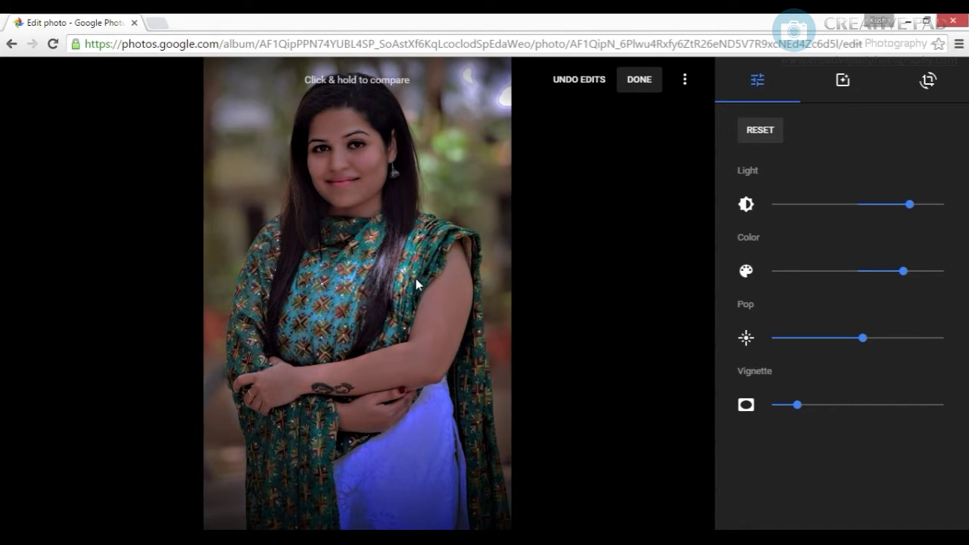
{"action": "mouse_move", "coordinate": [865, 340]}
{"action": "left_mouse_down"}
{"action": "mouse_move", "coordinate": [876, 341]}
{"action": "mouse_move", "coordinate": [869, 345]}
{"action": "left_mouse_up"}
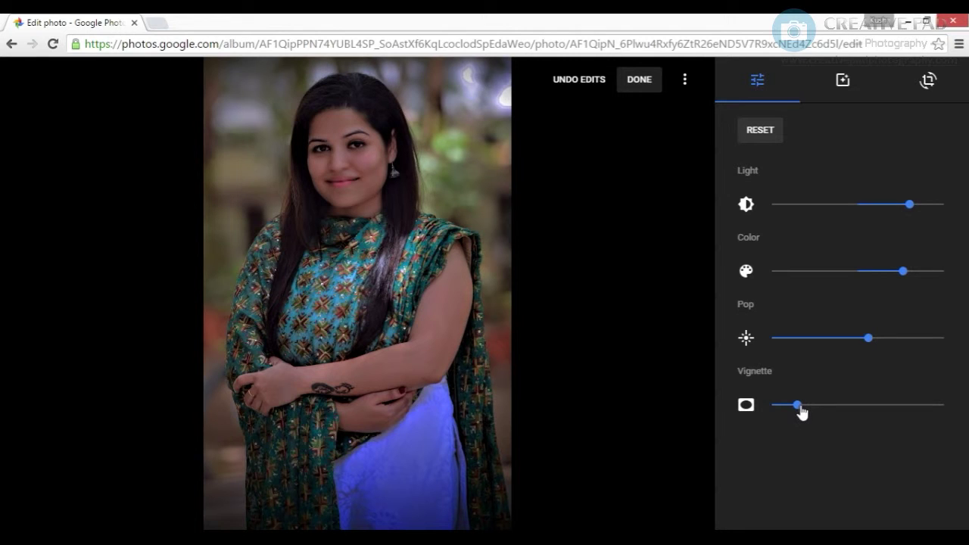
Step: Try stronger and zero vignettes on the portrait and settle Vignette at about a sixth of its range
{"action": "left_click_drag", "start_coordinate": [796, 411], "coordinate": [844, 413]}
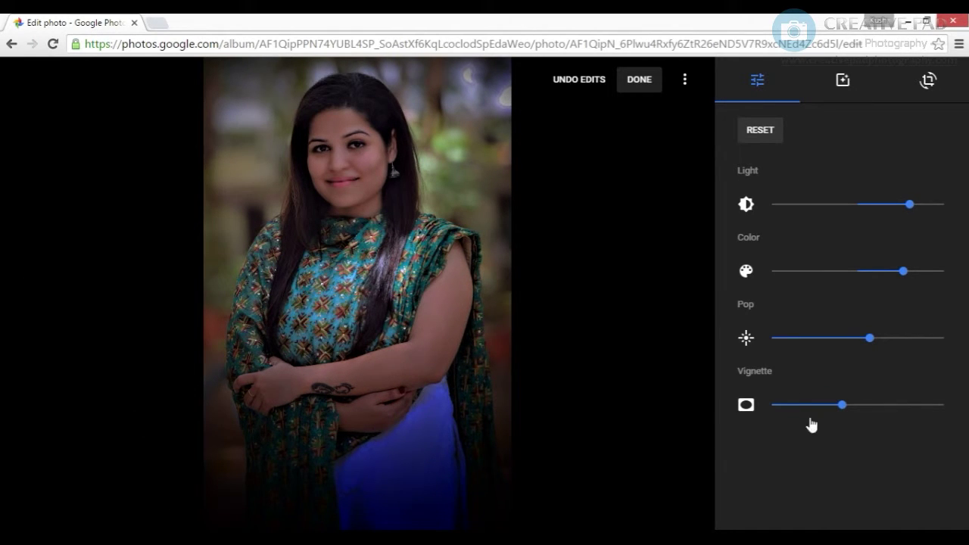
{"action": "left_click_drag", "start_coordinate": [842, 408], "coordinate": [811, 411]}
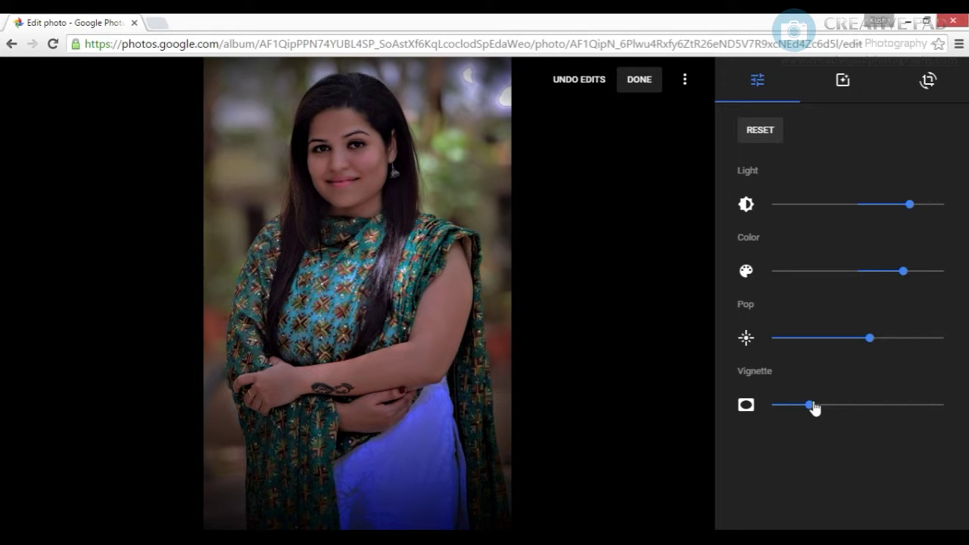
{"action": "left_click_drag", "start_coordinate": [811, 407], "coordinate": [734, 411]}
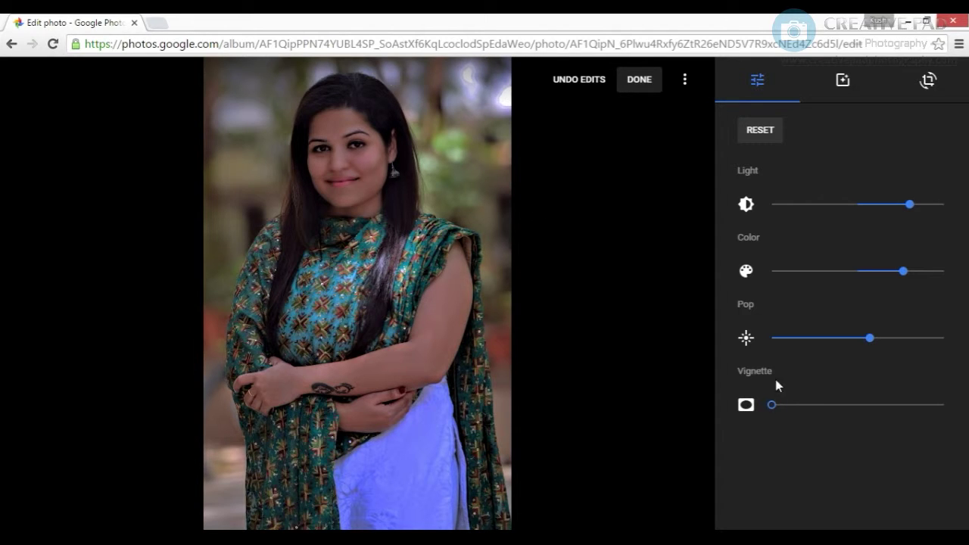
{"action": "left_click_drag", "start_coordinate": [773, 409], "coordinate": [803, 407]}
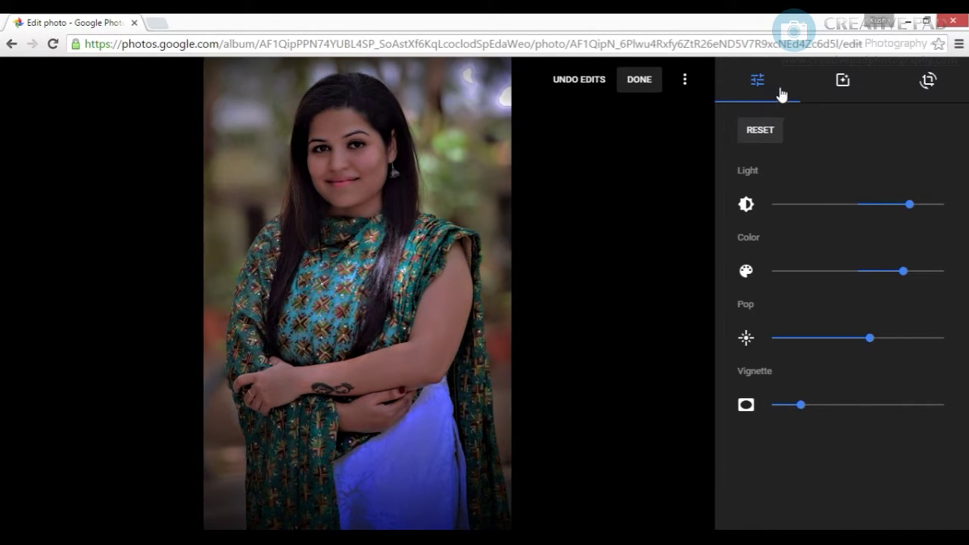
Step: Try filters on the portrait, apply Phobos with its strength reduced to about a sixth of the range, and compare with the original
{"action": "left_click", "coordinate": [836, 87]}
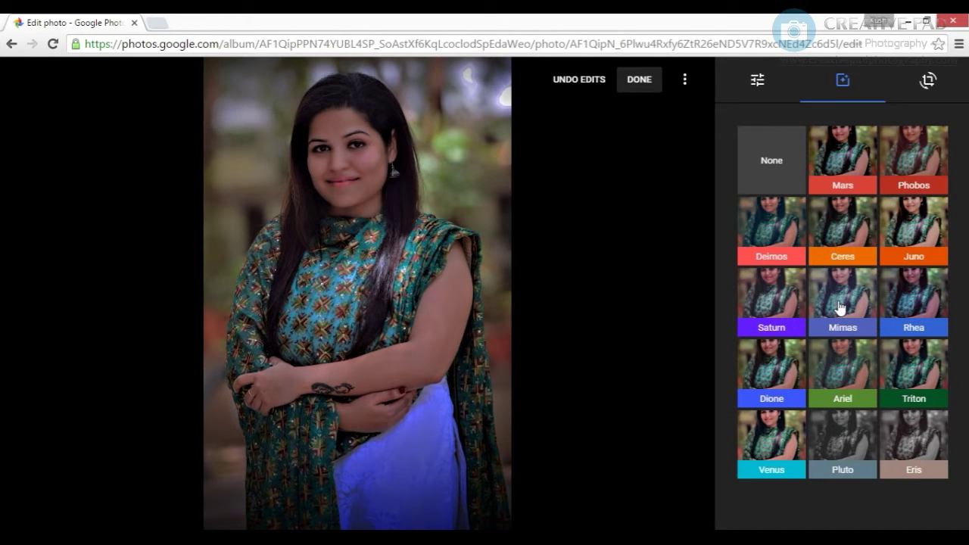
{"action": "left_click", "coordinate": [909, 157]}
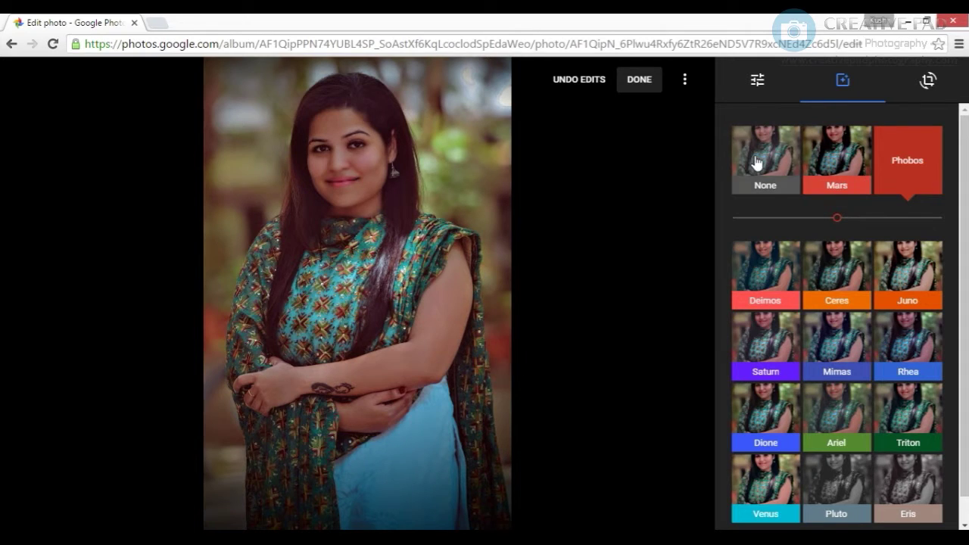
{"action": "left_click", "coordinate": [924, 408]}
{"action": "left_click", "coordinate": [851, 157]}
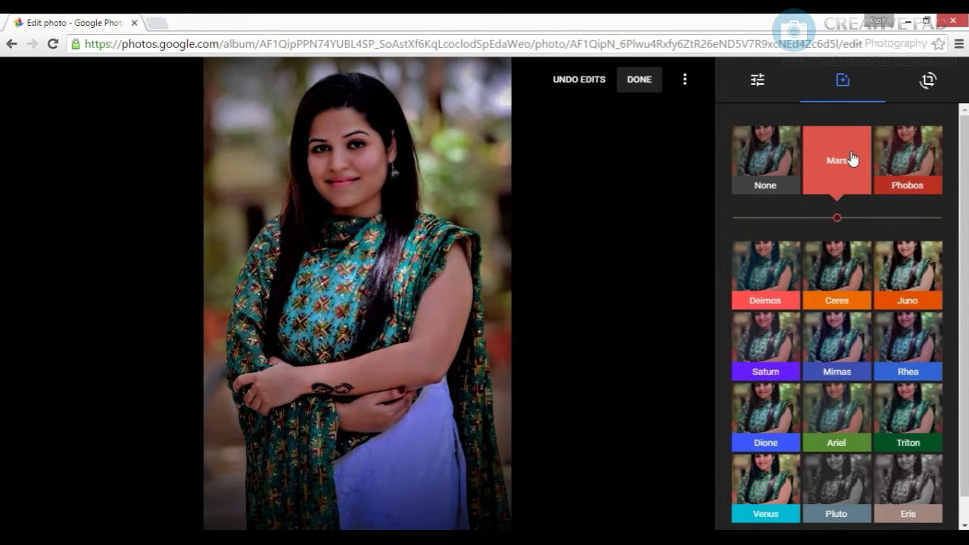
{"action": "left_click", "coordinate": [904, 157]}
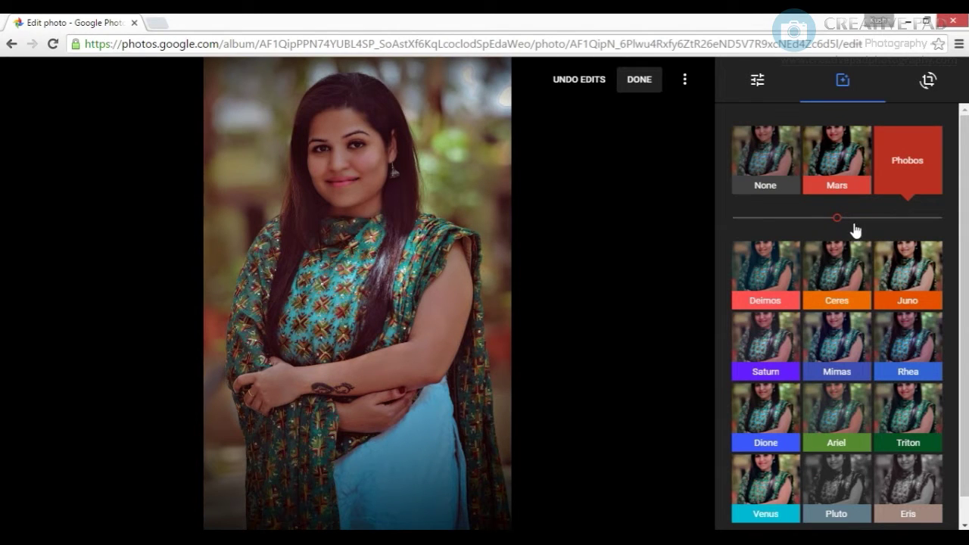
{"action": "left_click_drag", "start_coordinate": [839, 222], "coordinate": [773, 222]}
{"action": "left_click", "coordinate": [374, 170]}
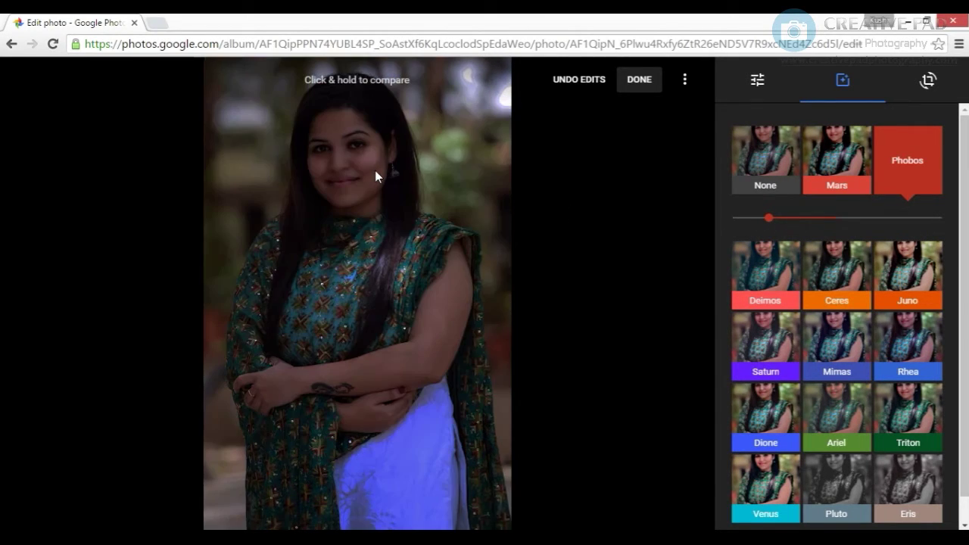
{"action": "left_click_drag", "start_coordinate": [376, 170], "coordinate": [377, 176]}
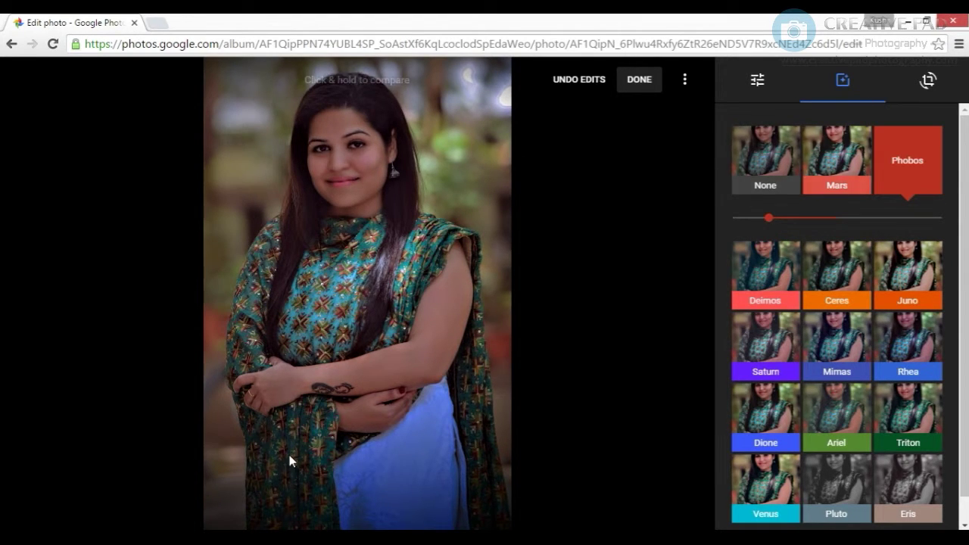
Step: Raise the portrait's Light slightly to about 83% and its Vignette to about a fifth of the range
{"action": "left_click", "coordinate": [929, 85]}
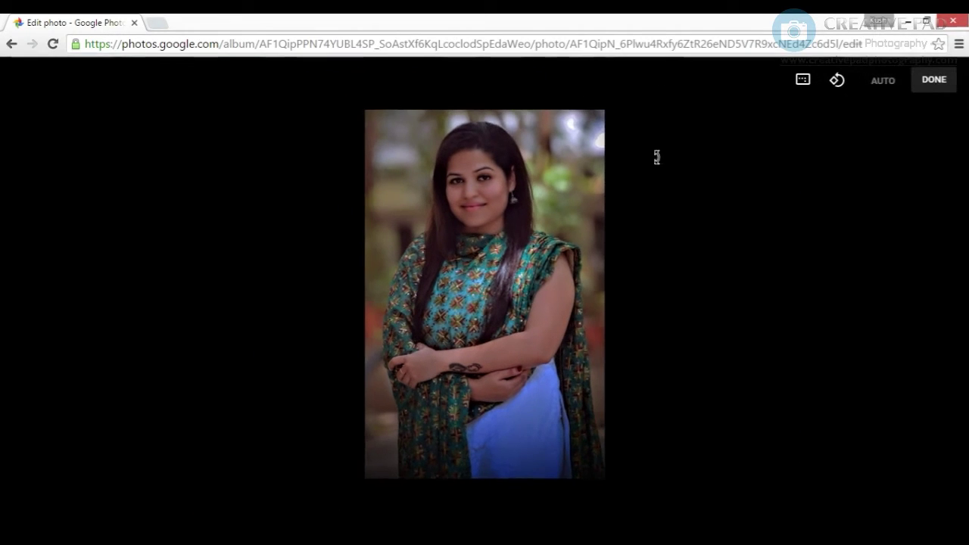
{"action": "left_click", "coordinate": [928, 82]}
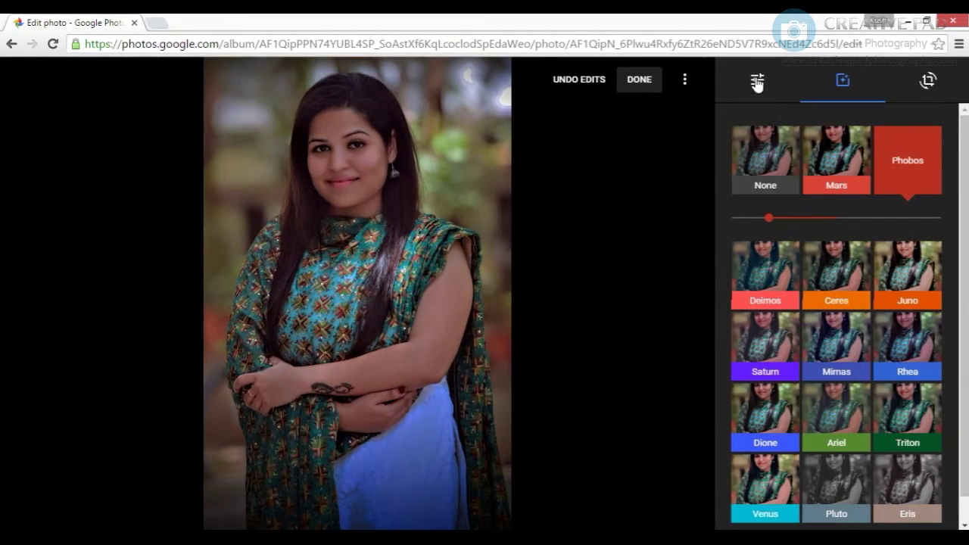
{"action": "left_click", "coordinate": [757, 82]}
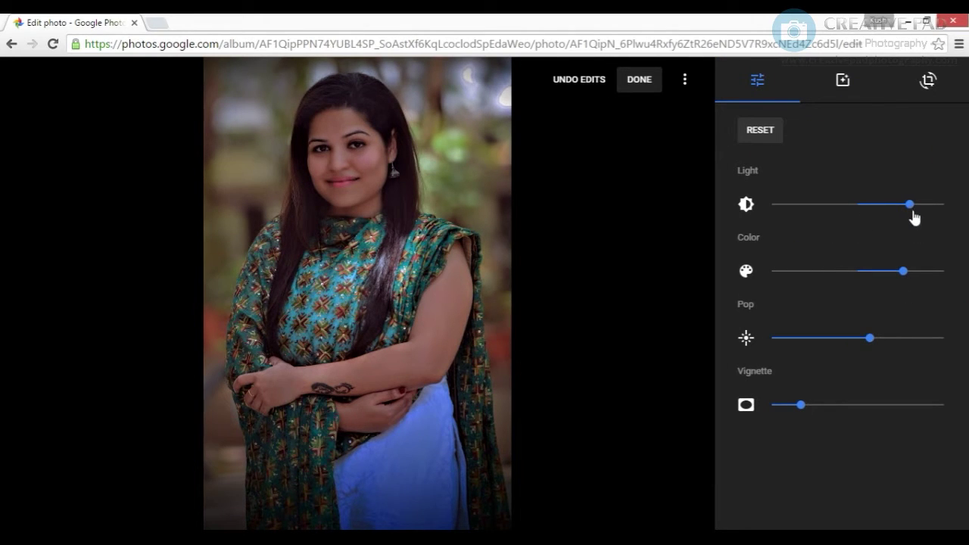
{"action": "left_click_drag", "start_coordinate": [912, 208], "coordinate": [916, 213]}
{"action": "mouse_move", "coordinate": [803, 407]}
{"action": "left_mouse_down"}
{"action": "mouse_move", "coordinate": [824, 407]}
{"action": "mouse_move", "coordinate": [803, 406]}
{"action": "mouse_move", "coordinate": [822, 407]}
{"action": "mouse_move", "coordinate": [811, 406]}
{"action": "left_mouse_up"}
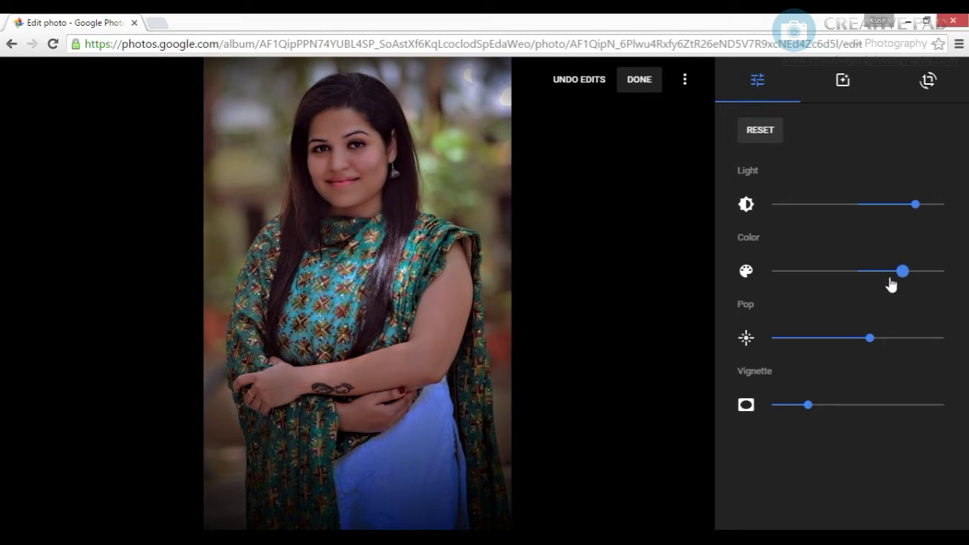
Step: Desaturate the portrait by setting Color to its minimum and lower Light to about three quarters of its range
{"action": "left_click_drag", "start_coordinate": [904, 273], "coordinate": [767, 279]}
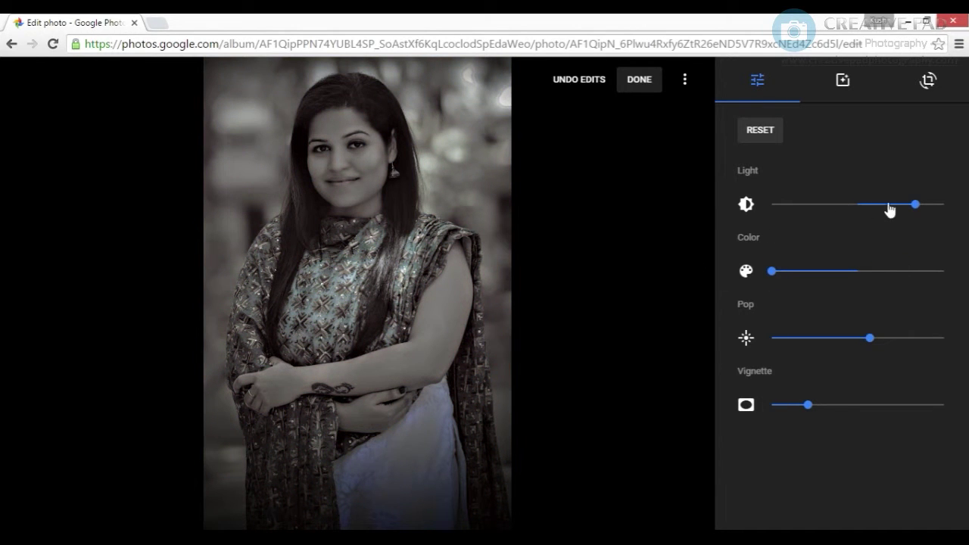
{"action": "mouse_move", "coordinate": [916, 210]}
{"action": "left_mouse_down"}
{"action": "mouse_move", "coordinate": [890, 215]}
{"action": "mouse_move", "coordinate": [902, 215]}
{"action": "left_mouse_up"}
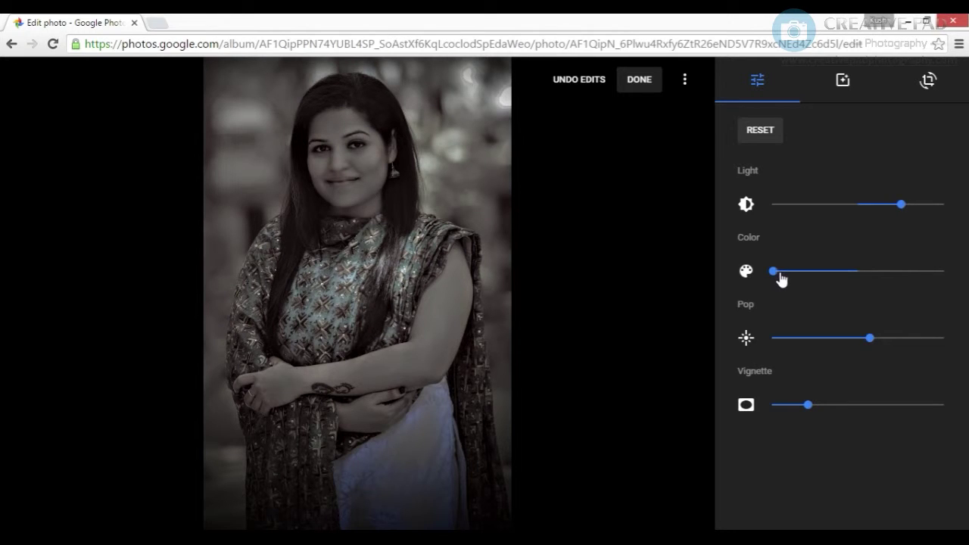
{"action": "left_click_drag", "start_coordinate": [794, 277], "coordinate": [766, 284]}
Step: Replace the portrait's Phobos filter with Eris, reduce its strength to about 28% of the range, and save the edits
{"action": "left_click", "coordinate": [845, 85]}
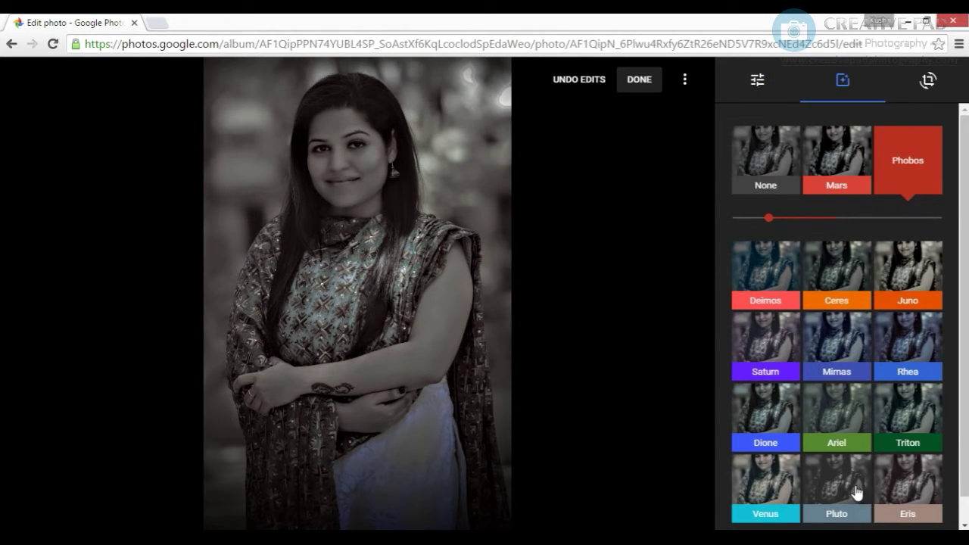
{"action": "left_click", "coordinate": [755, 475]}
{"action": "left_click", "coordinate": [755, 464]}
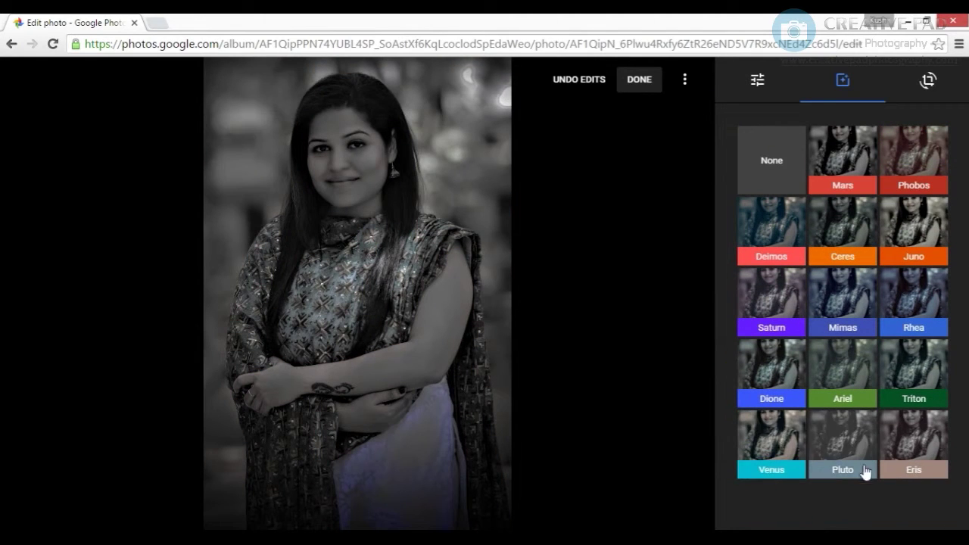
{"action": "left_click", "coordinate": [916, 447]}
{"action": "left_click_drag", "start_coordinate": [843, 502], "coordinate": [800, 504]}
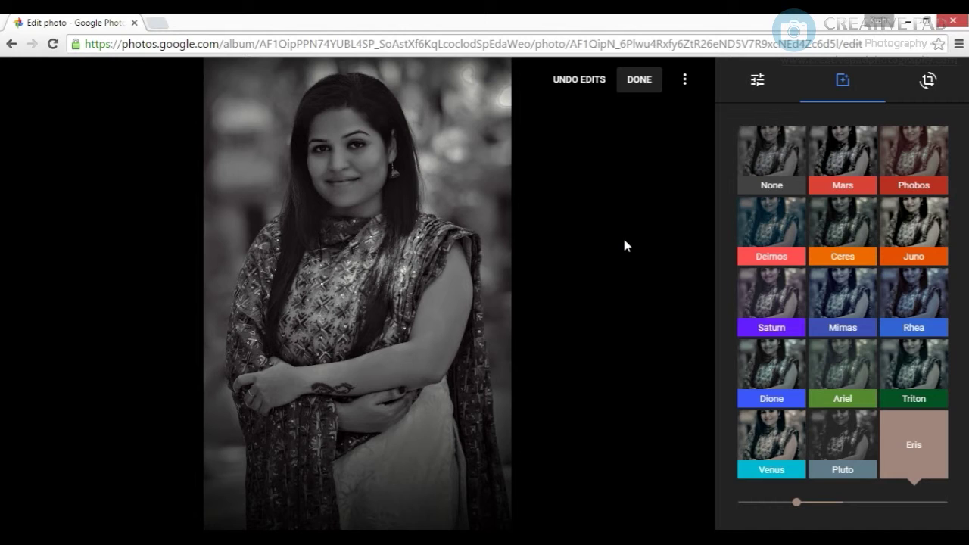
{"action": "left_click", "coordinate": [648, 92]}
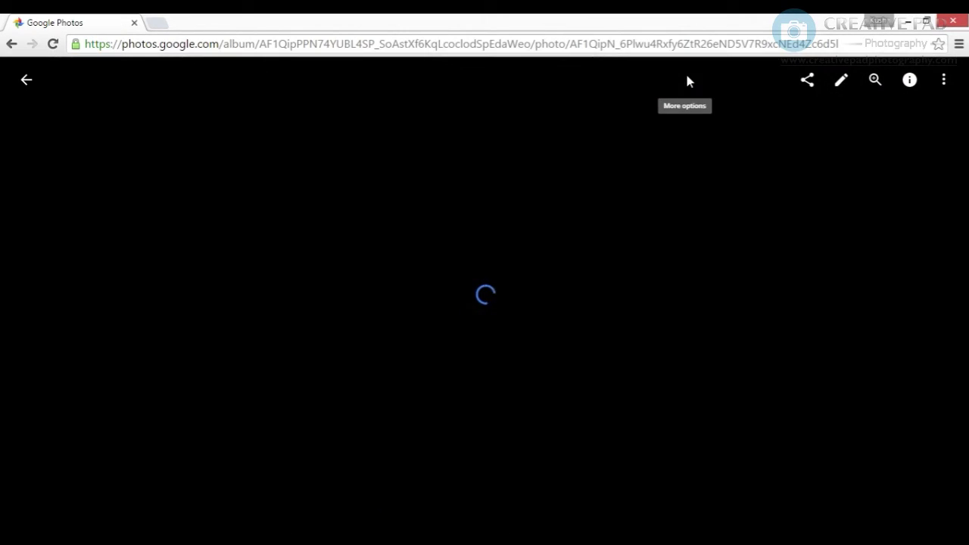
Step: Reopen the portrait for editing, save it as a separate copy, and return to the Images for Editing album
{"action": "left_click", "coordinate": [943, 79]}
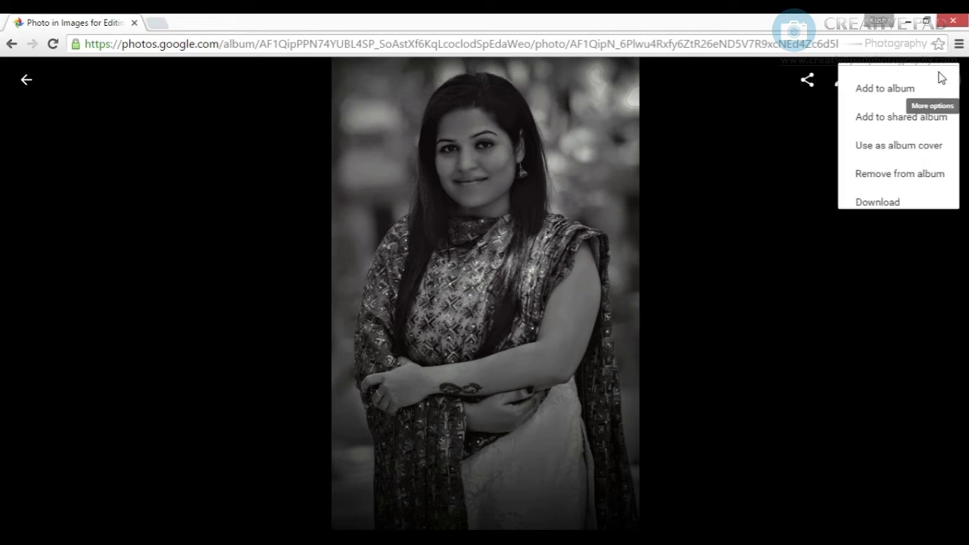
{"action": "left_click", "coordinate": [826, 280]}
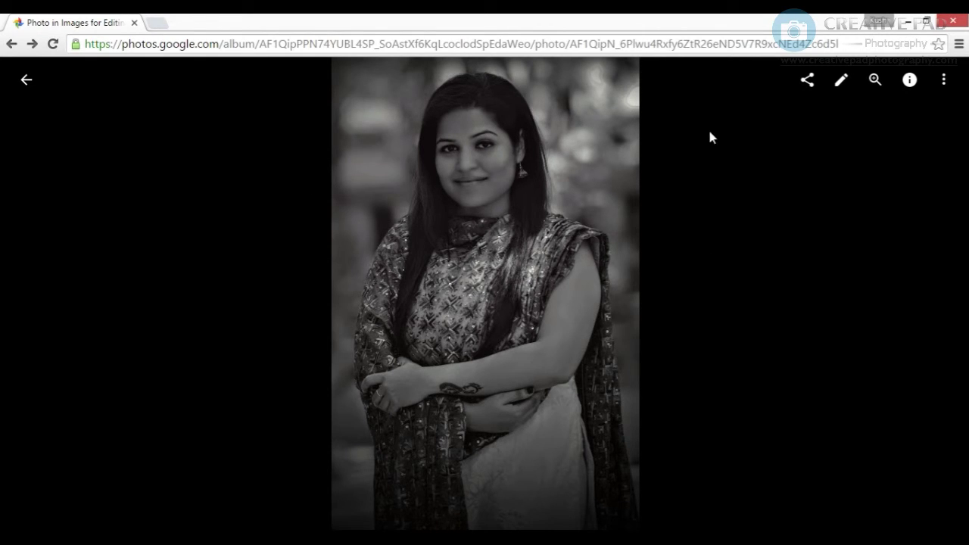
{"action": "left_click", "coordinate": [840, 79]}
{"action": "left_click", "coordinate": [682, 80]}
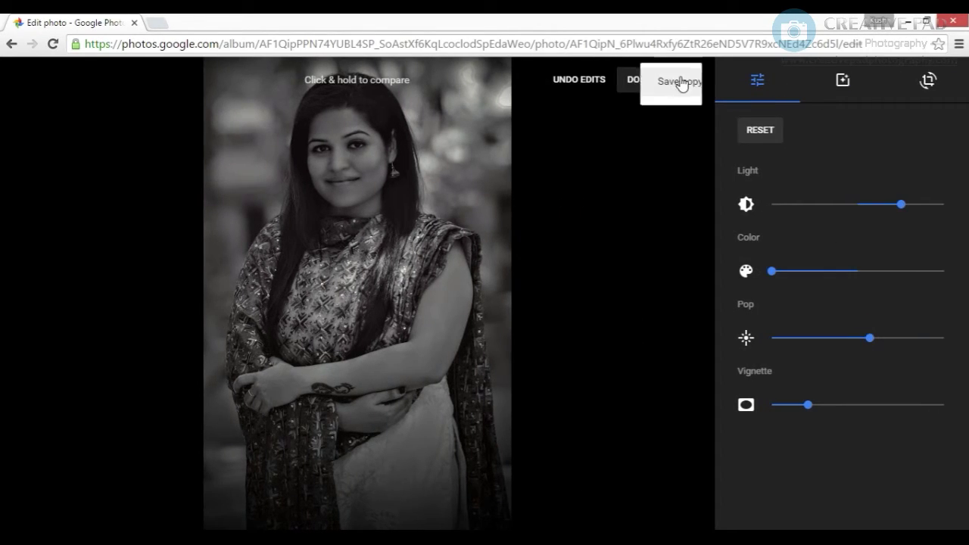
{"action": "left_click", "coordinate": [669, 94]}
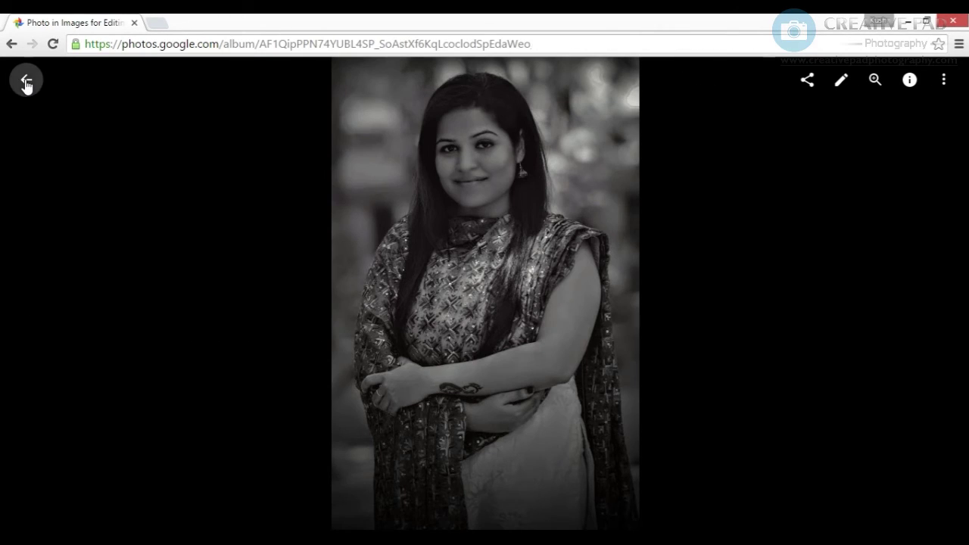
{"action": "left_click", "coordinate": [27, 82]}
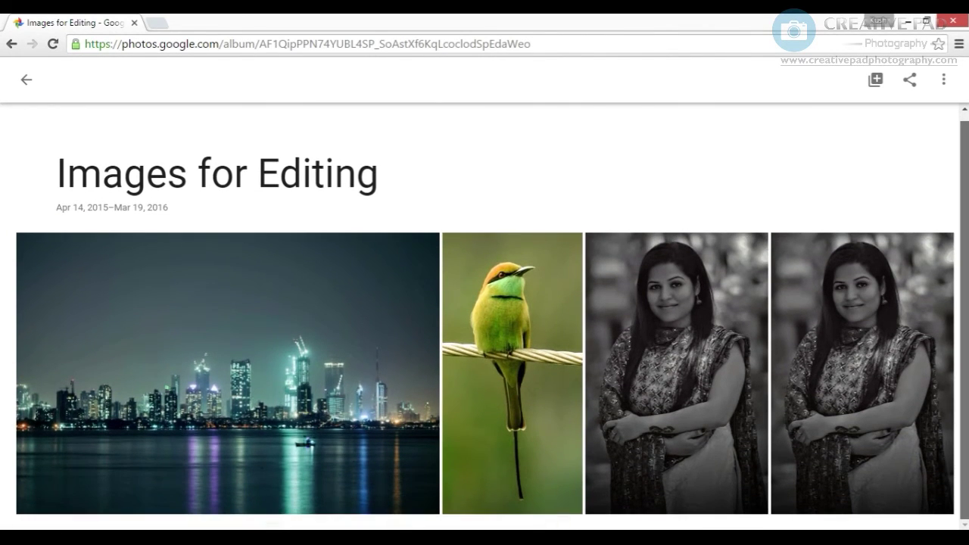
{"action": "scroll", "coordinate": [485, 114], "scroll_direction": "up", "scroll_amount": 1}
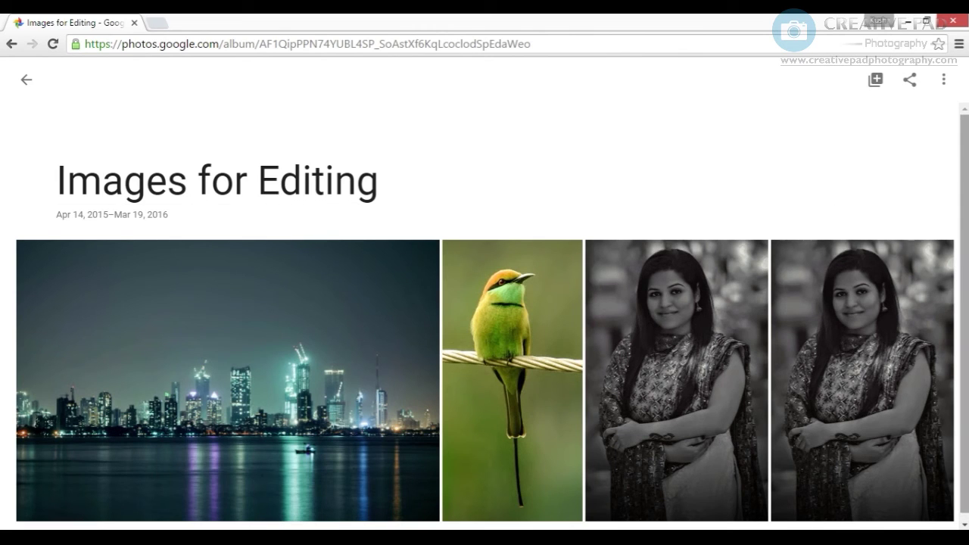
{"action": "scroll", "coordinate": [968, 415], "scroll_direction": "down", "scroll_amount": 1}
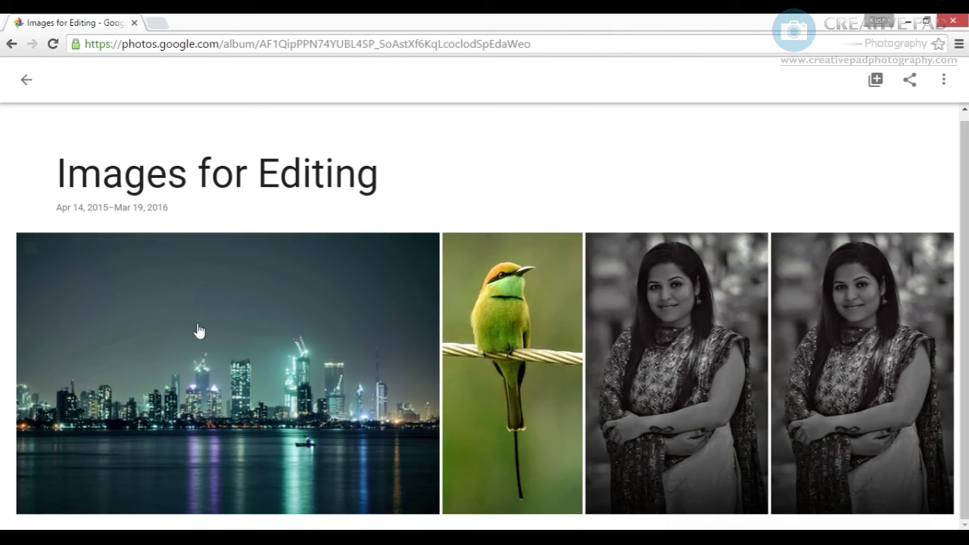